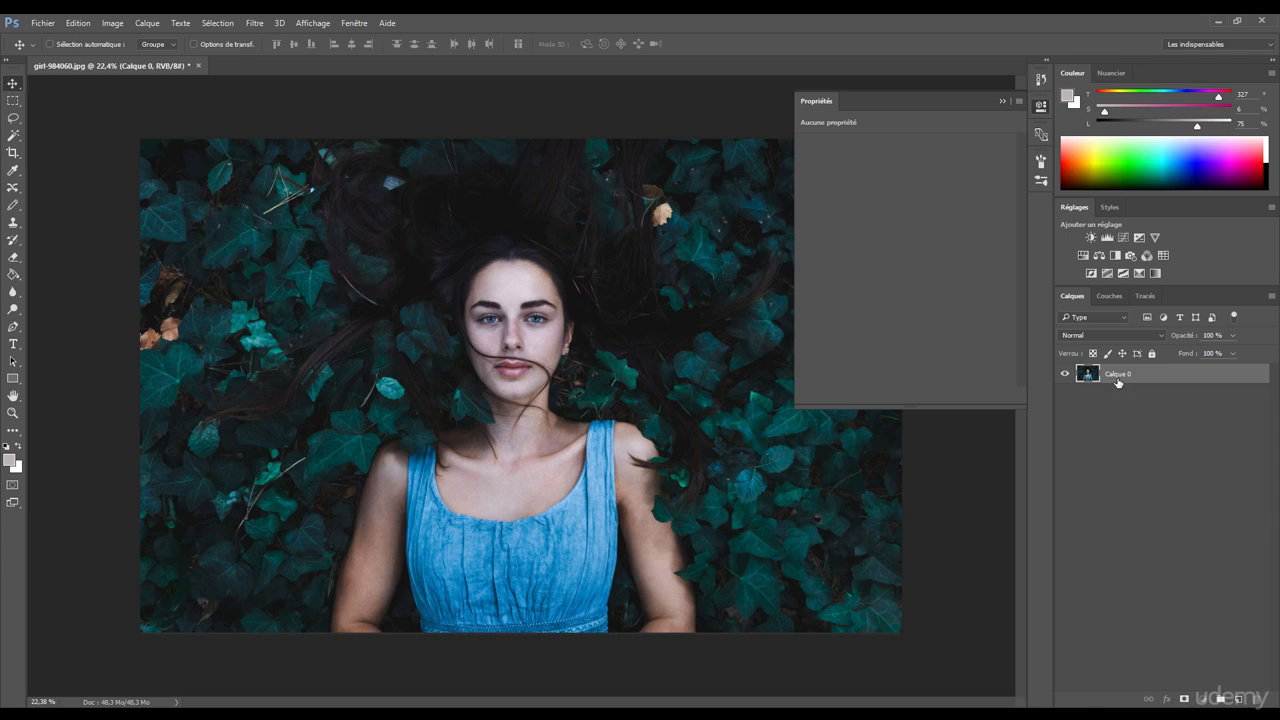
Convert the image to the Niveaux de gris mode, discarding its colour information
left_click(112, 23)
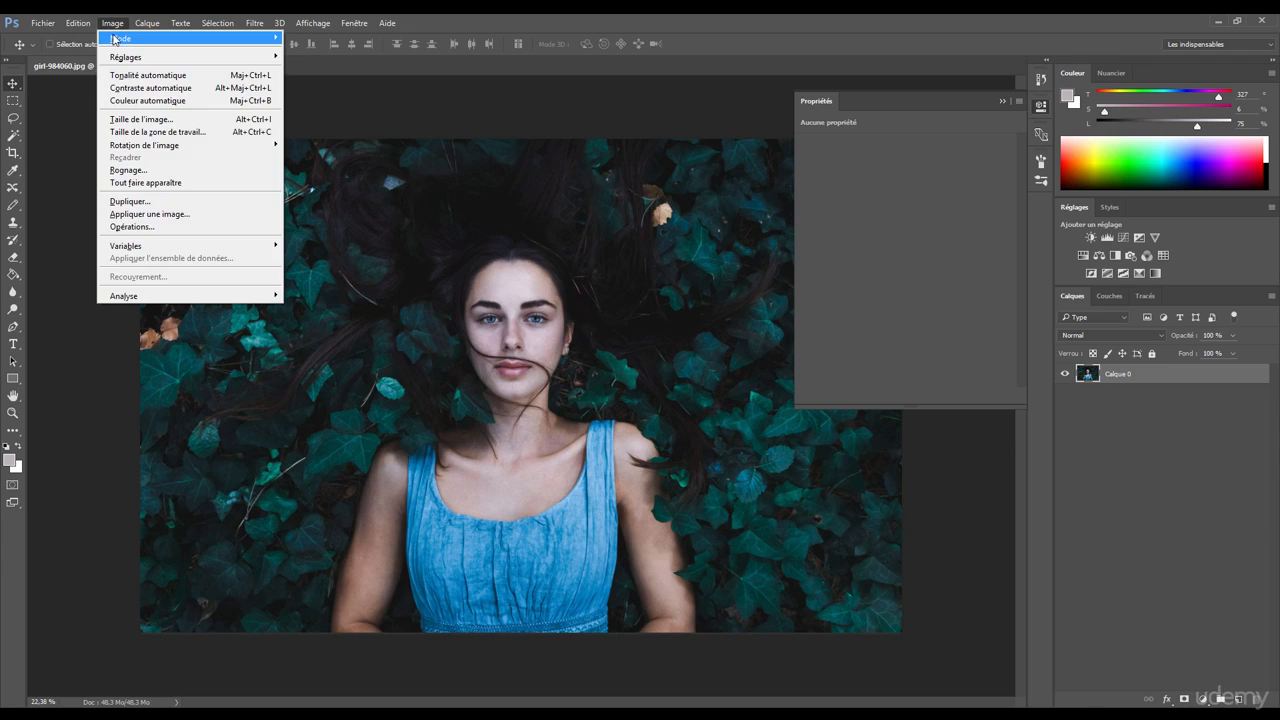
mouse_move(123, 42)
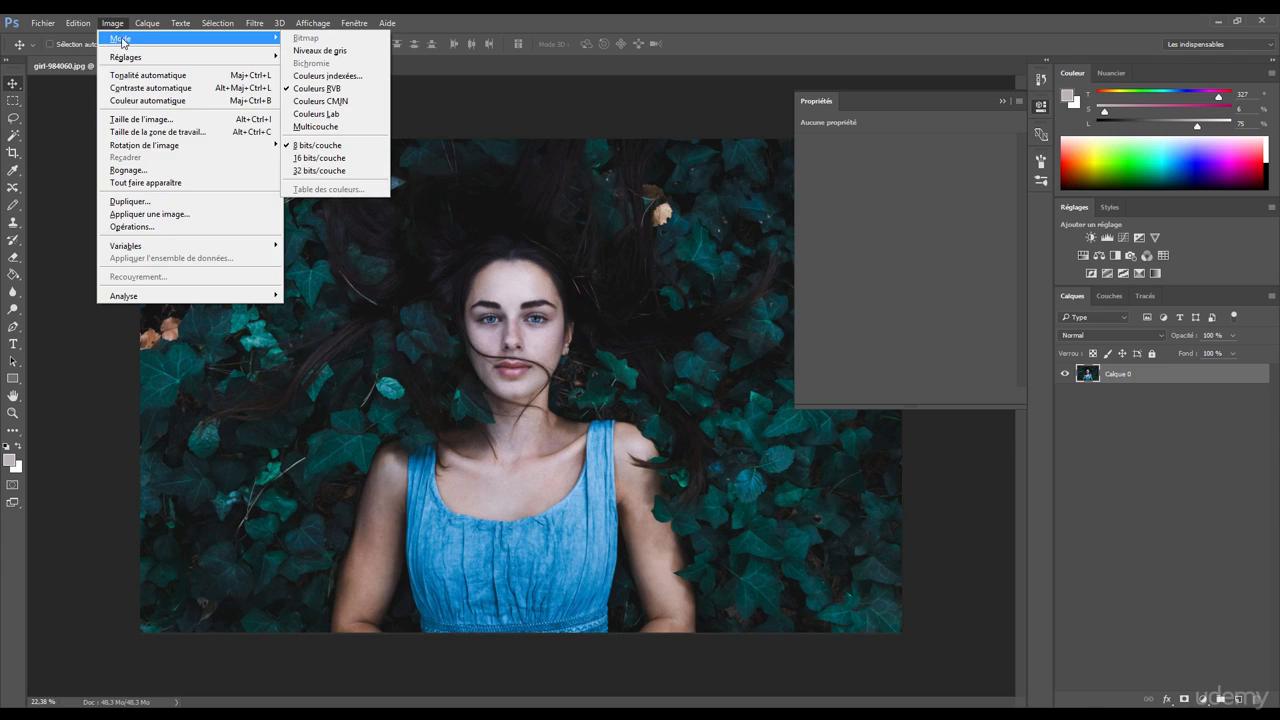
left_click(314, 51)
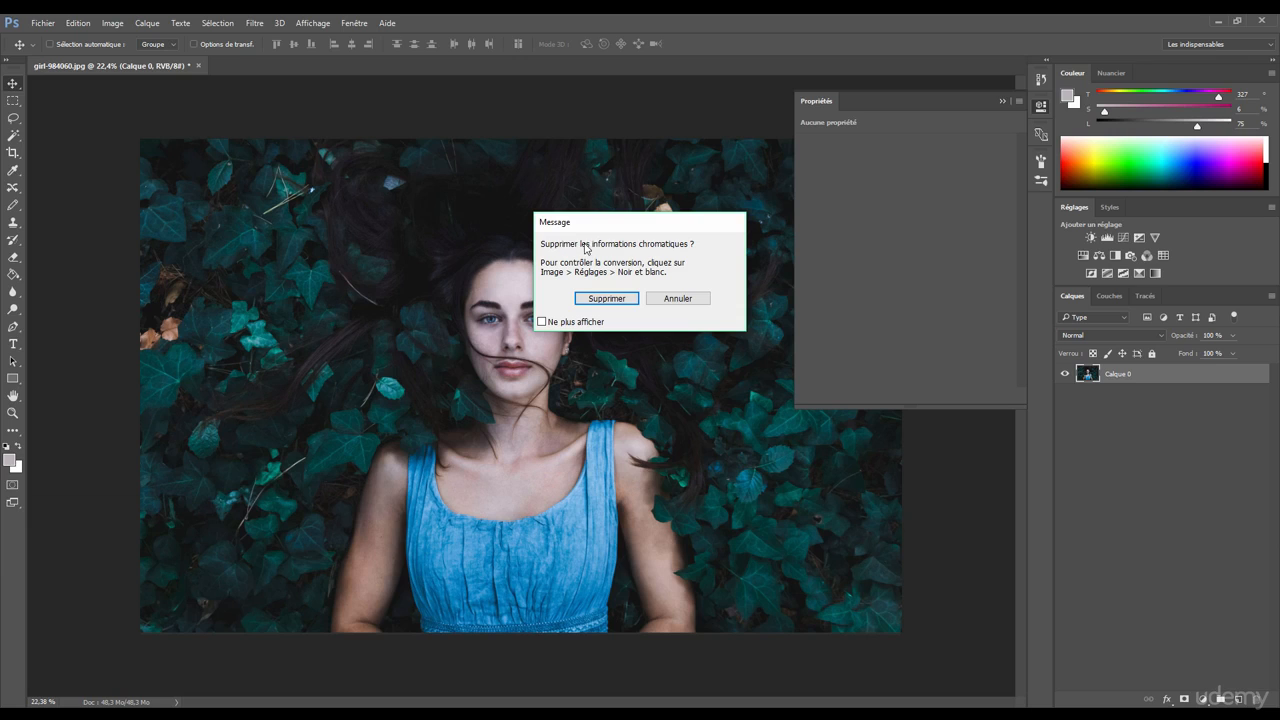
left_click(607, 299)
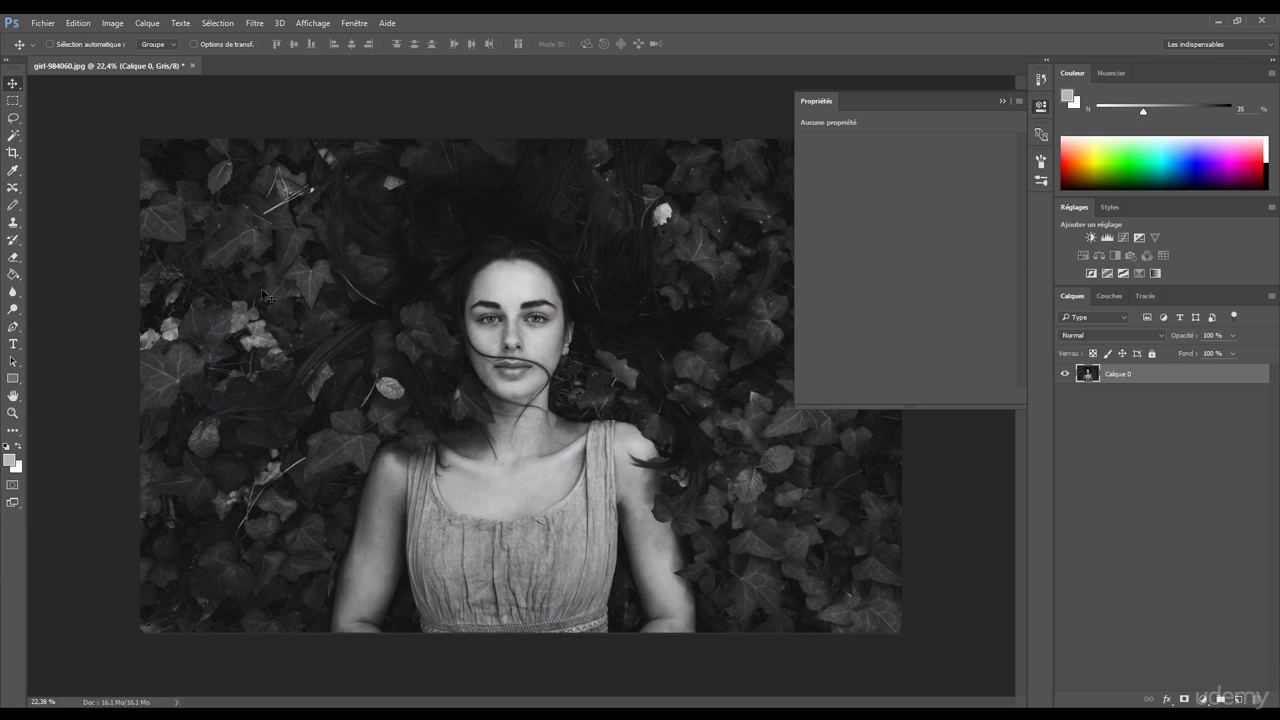
Activate the Brush tool (Pinceau) and set the foreground colour to the vivid pink f3108c
left_click(13, 205)
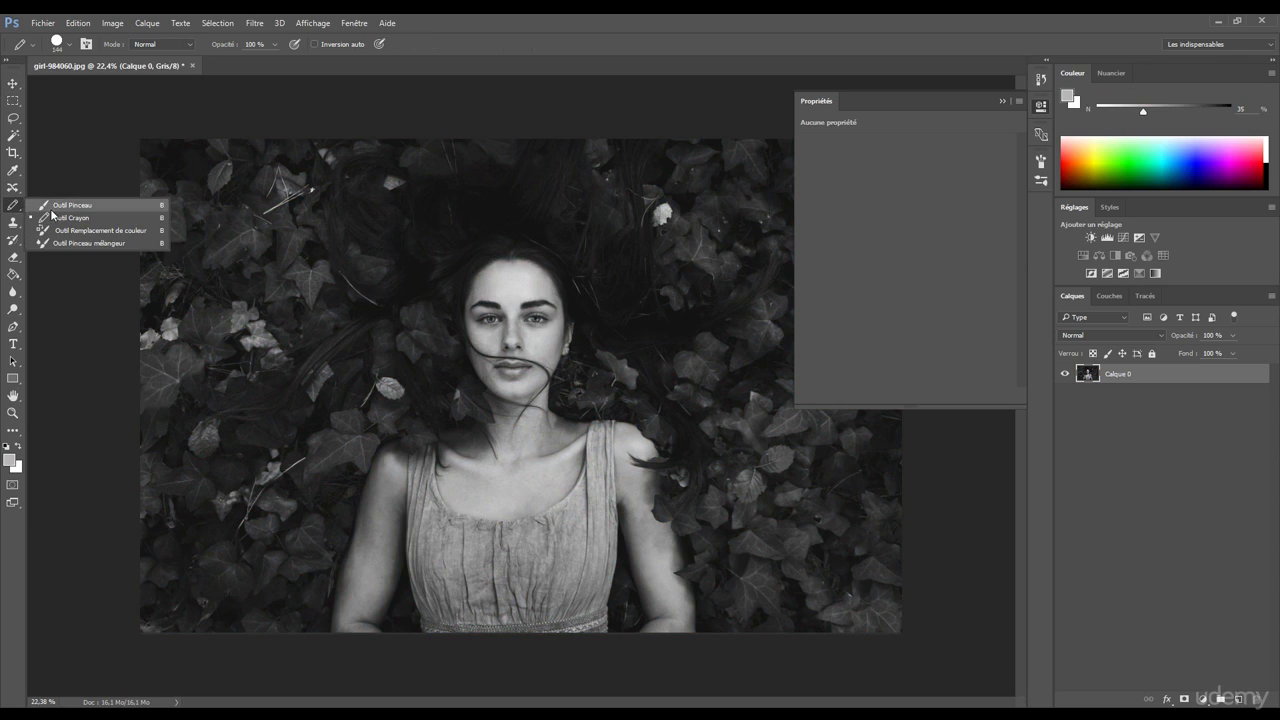
left_click(52, 214)
left_click(11, 459)
left_click(516, 186)
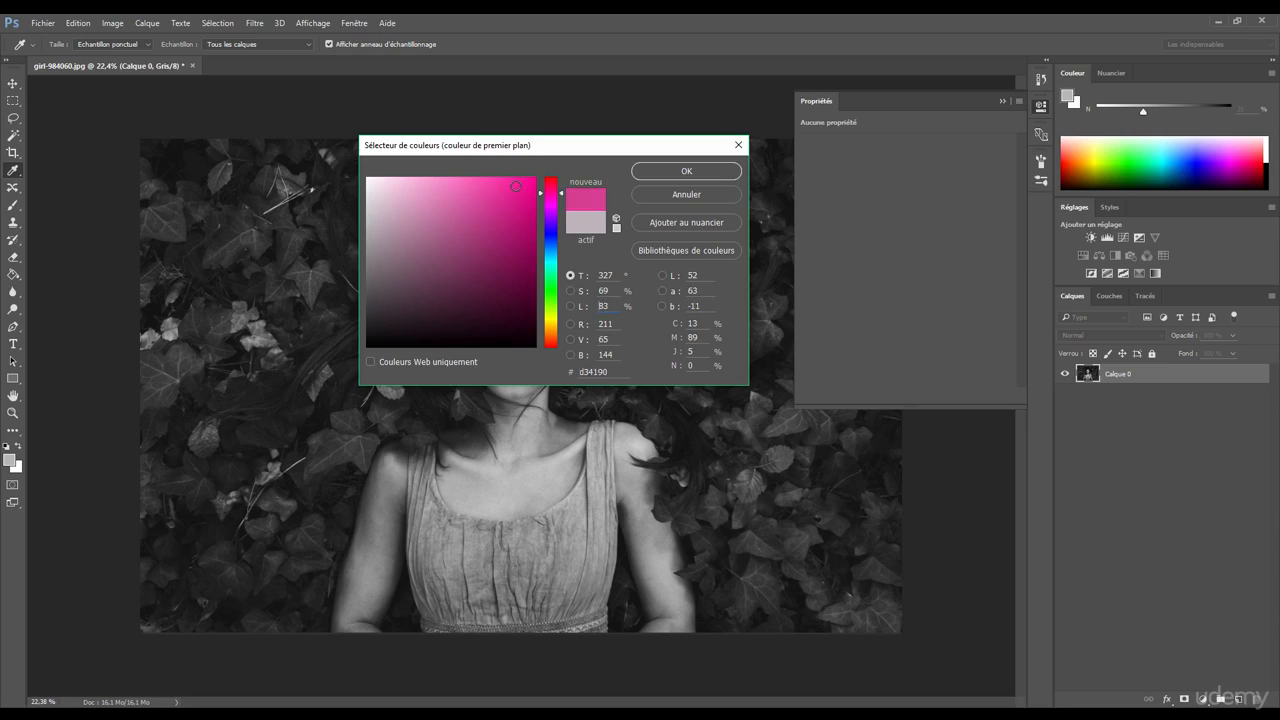
left_click_drag(516, 186, 525, 185)
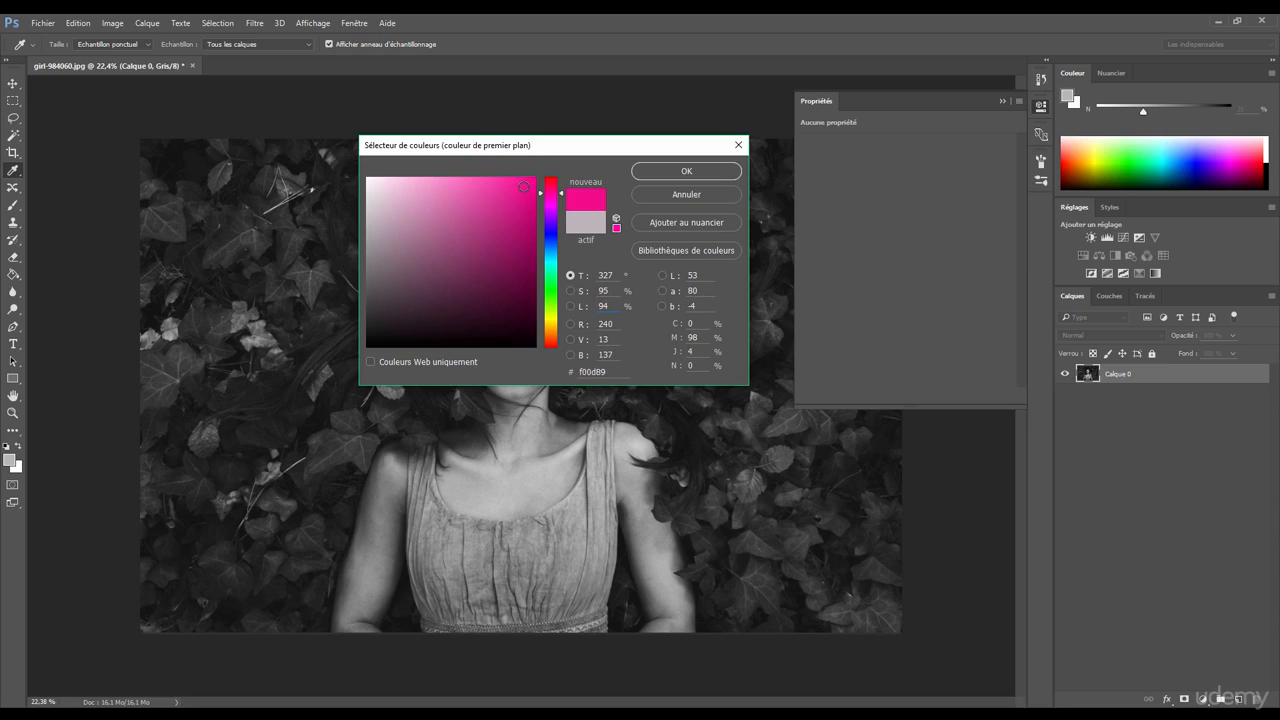
left_click(686, 173)
Try painting over the woman's face with the chosen colour in the greyscale image, and undo the stroke
mouse_move(523, 351)
left_mouse_down()
mouse_move(454, 330)
mouse_move(492, 343)
mouse_move(505, 333)
mouse_move(490, 395)
left_mouse_up()
key("ctrl")
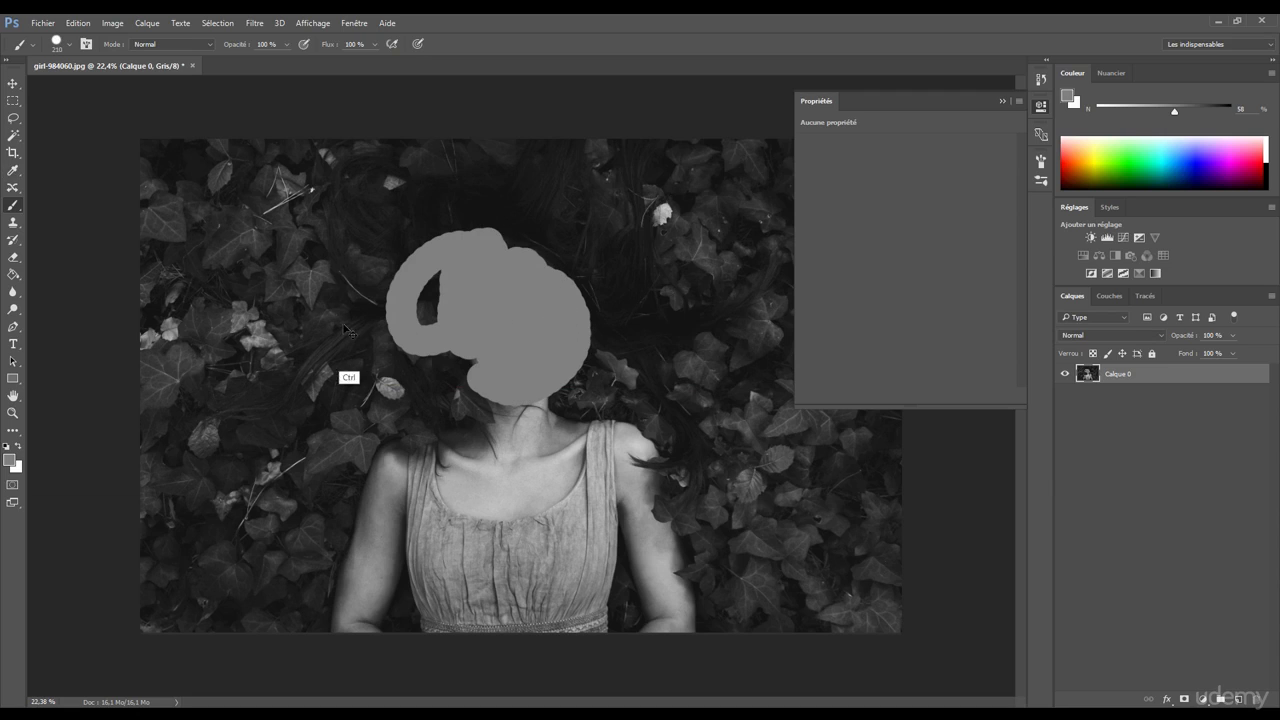
key("ctrl+z")
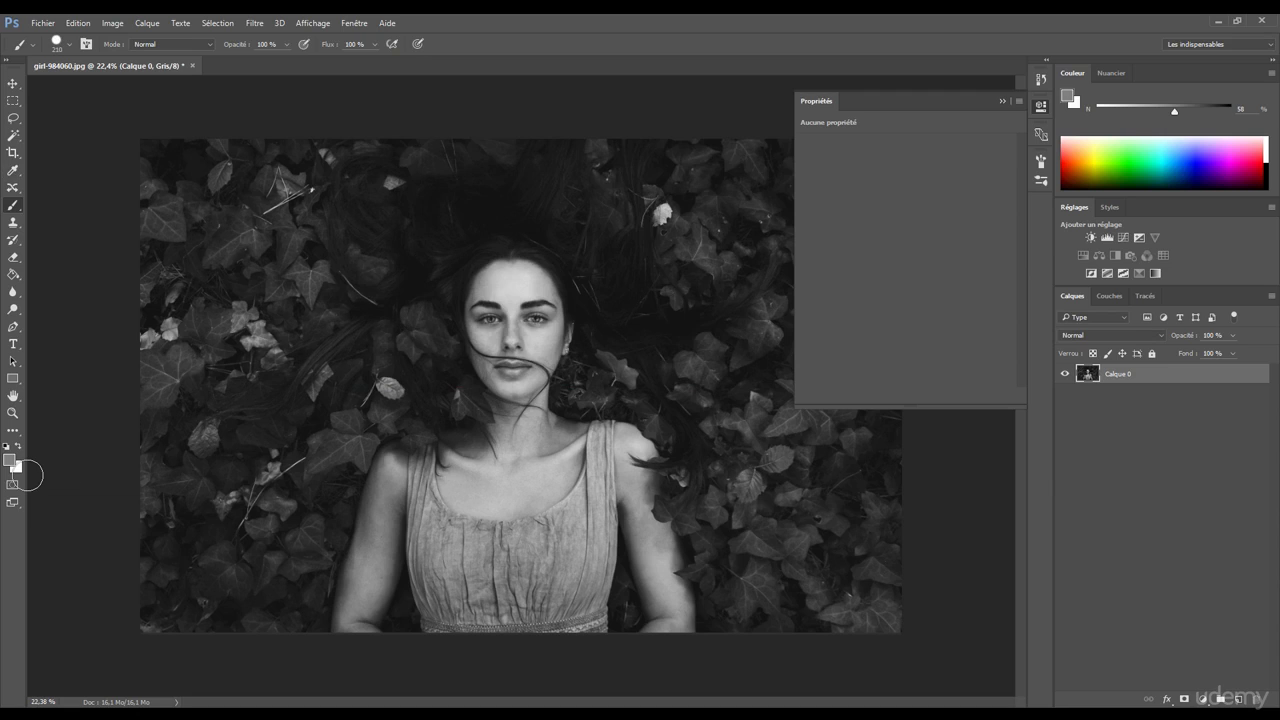
Check the foreground colour without changing it, and undo the conversion to greyscale mode
left_click(11, 461)
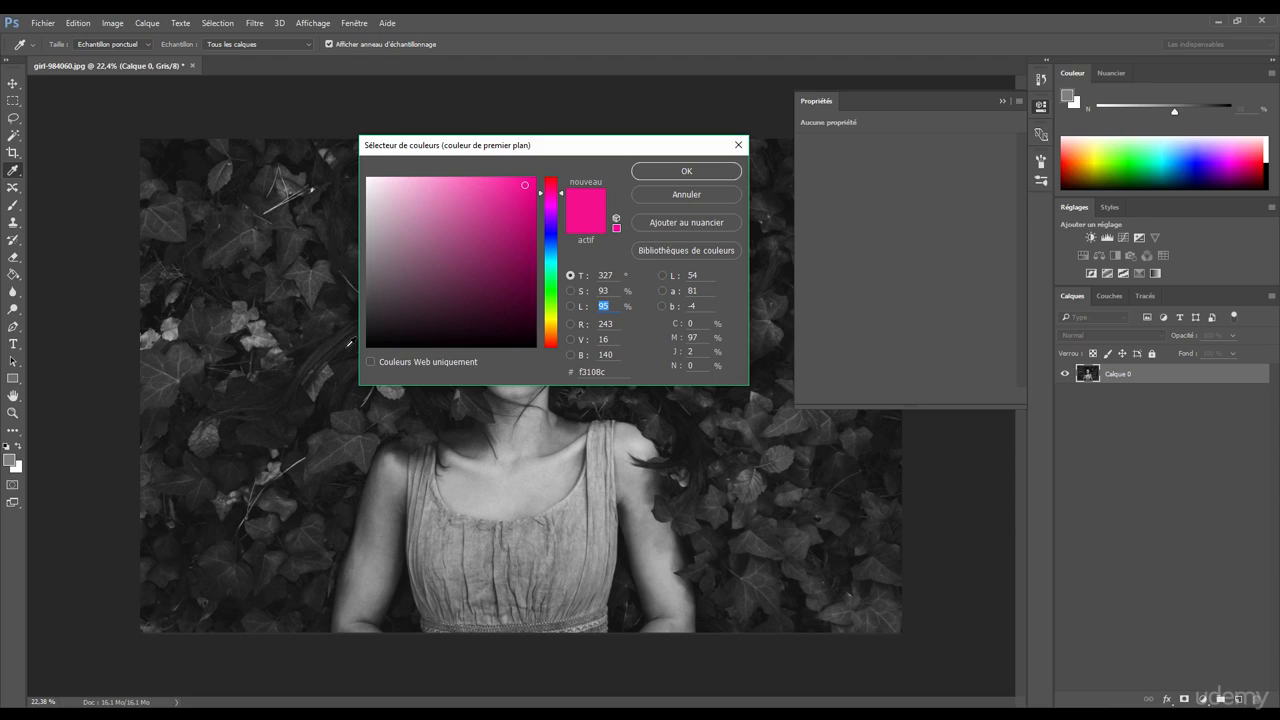
left_click(688, 194)
key("ctrl")
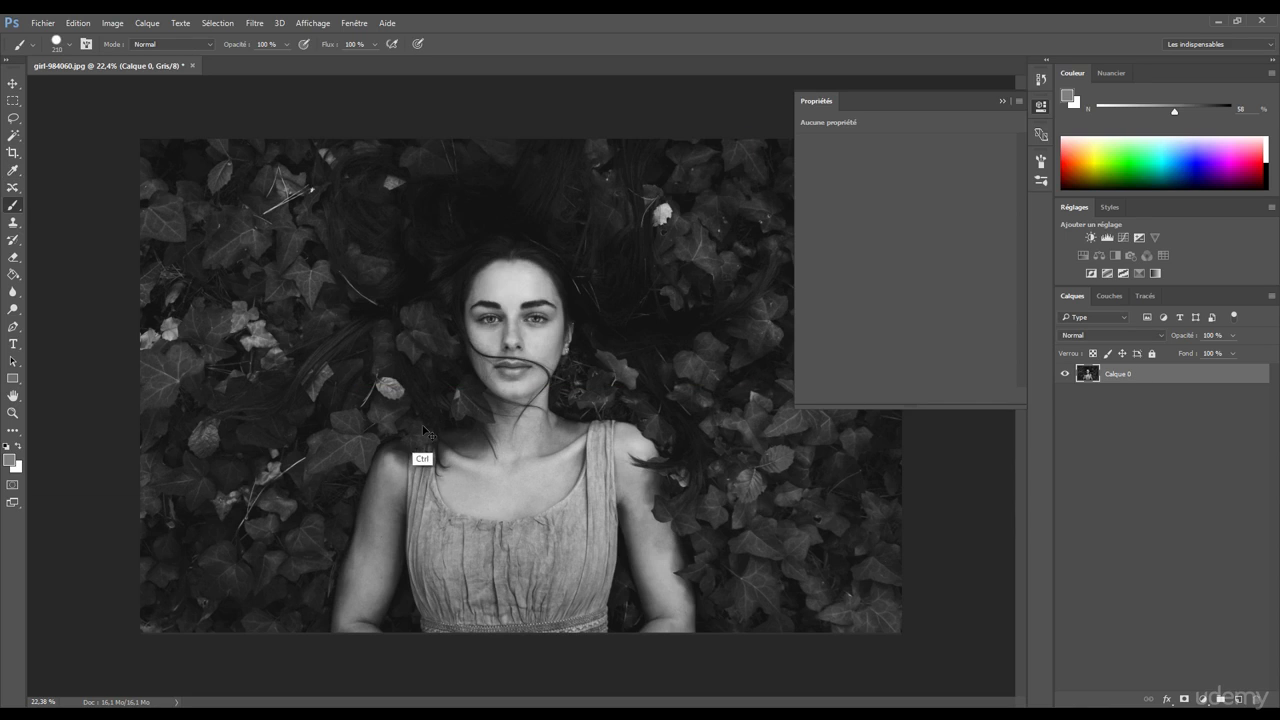
key("ctrl+z")
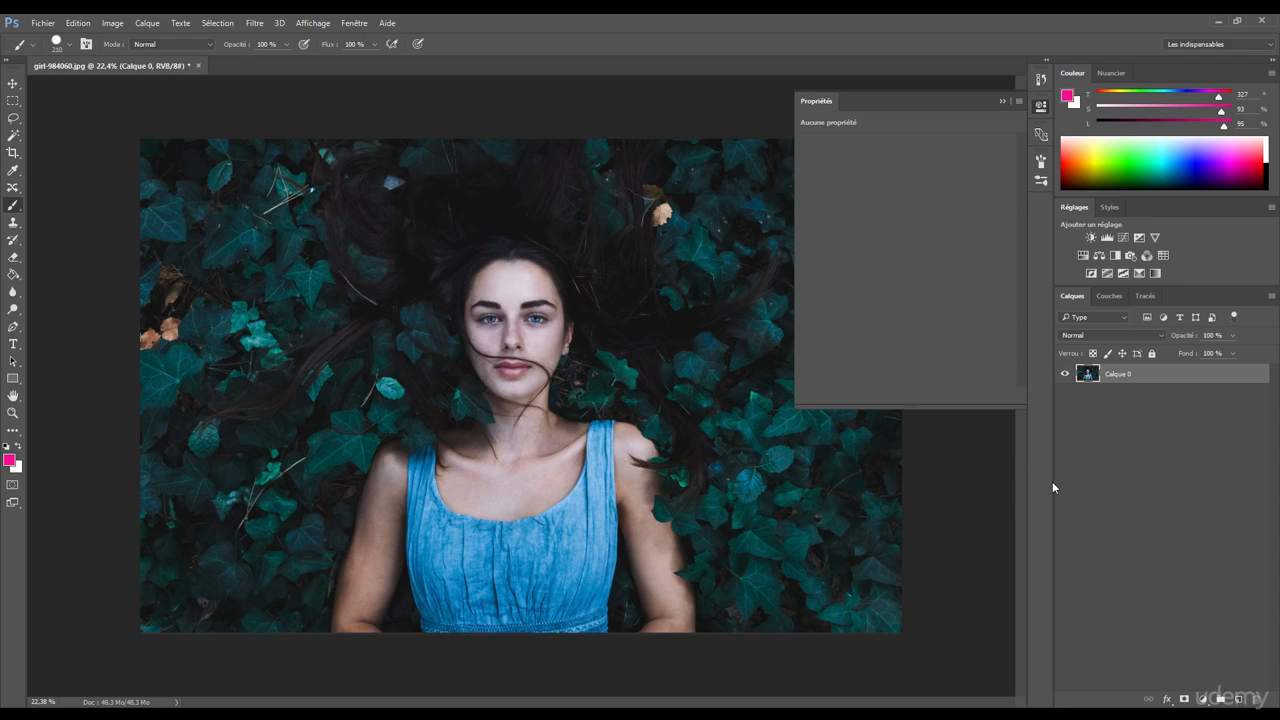
Add a Teinte/Saturation adjustment layer above the photo and set its Saturation to -100
left_click(1203, 699)
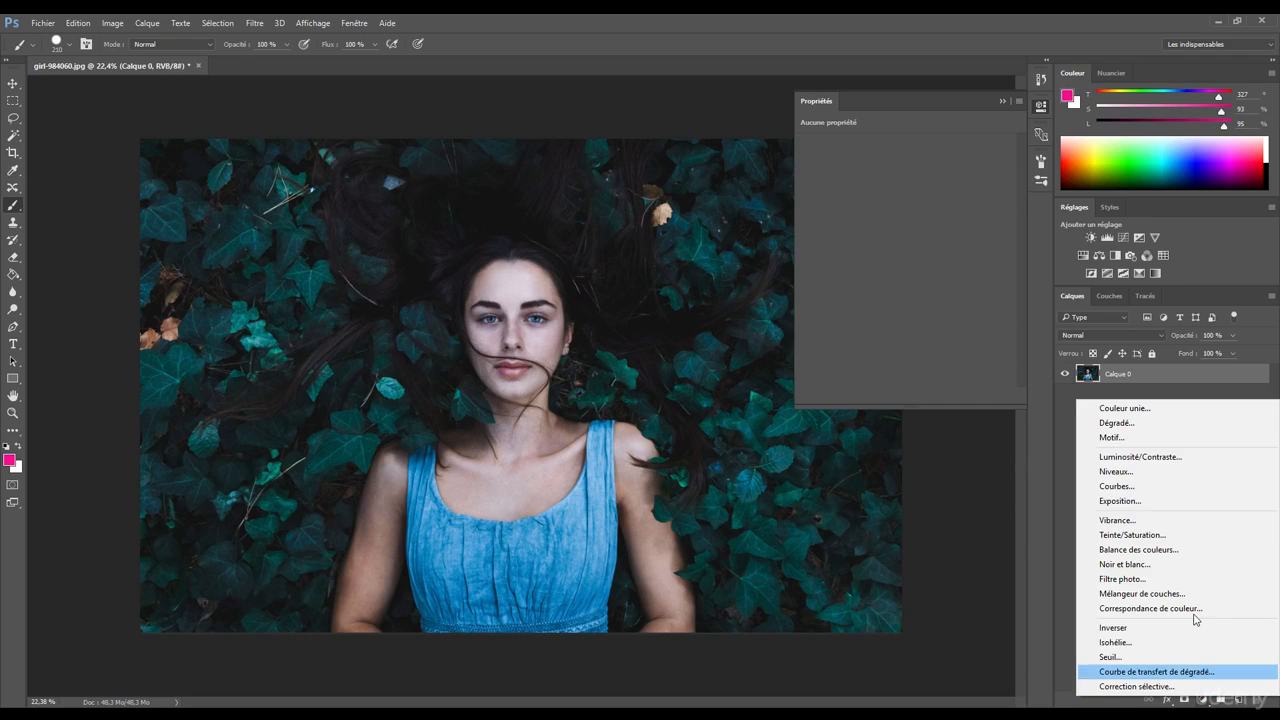
left_click(1119, 537)
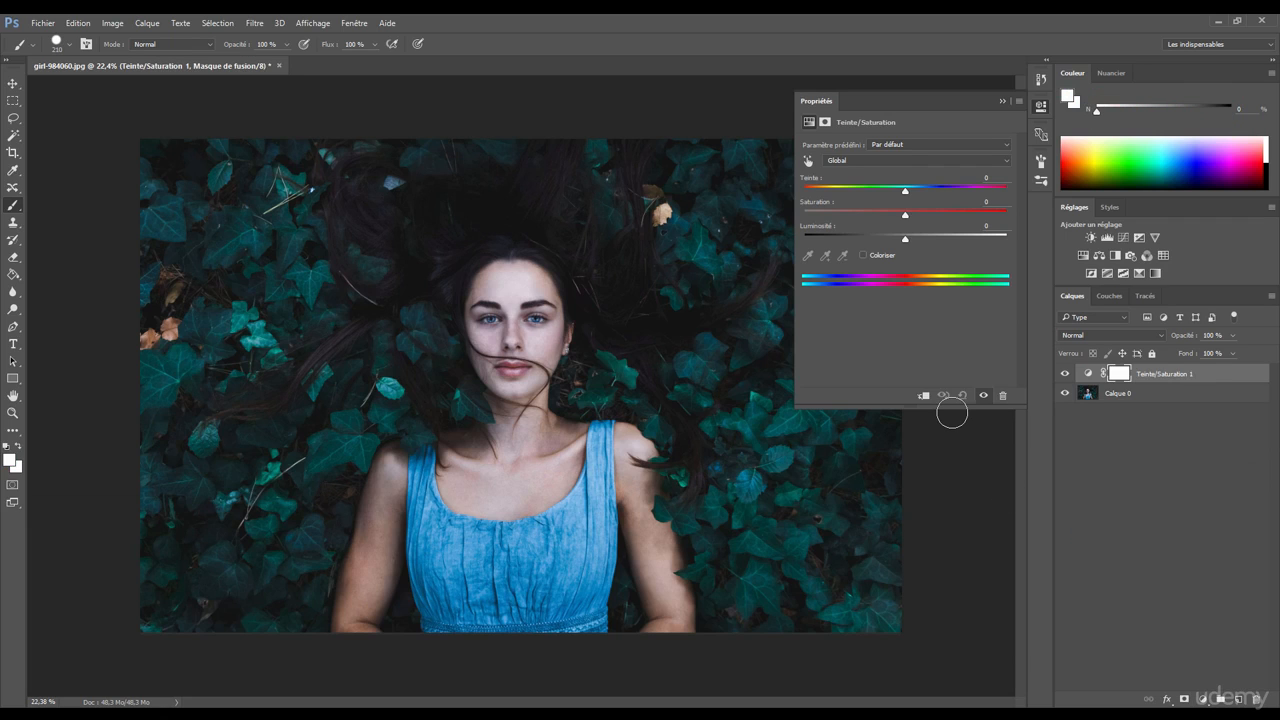
left_click_drag(905, 214, 795, 212)
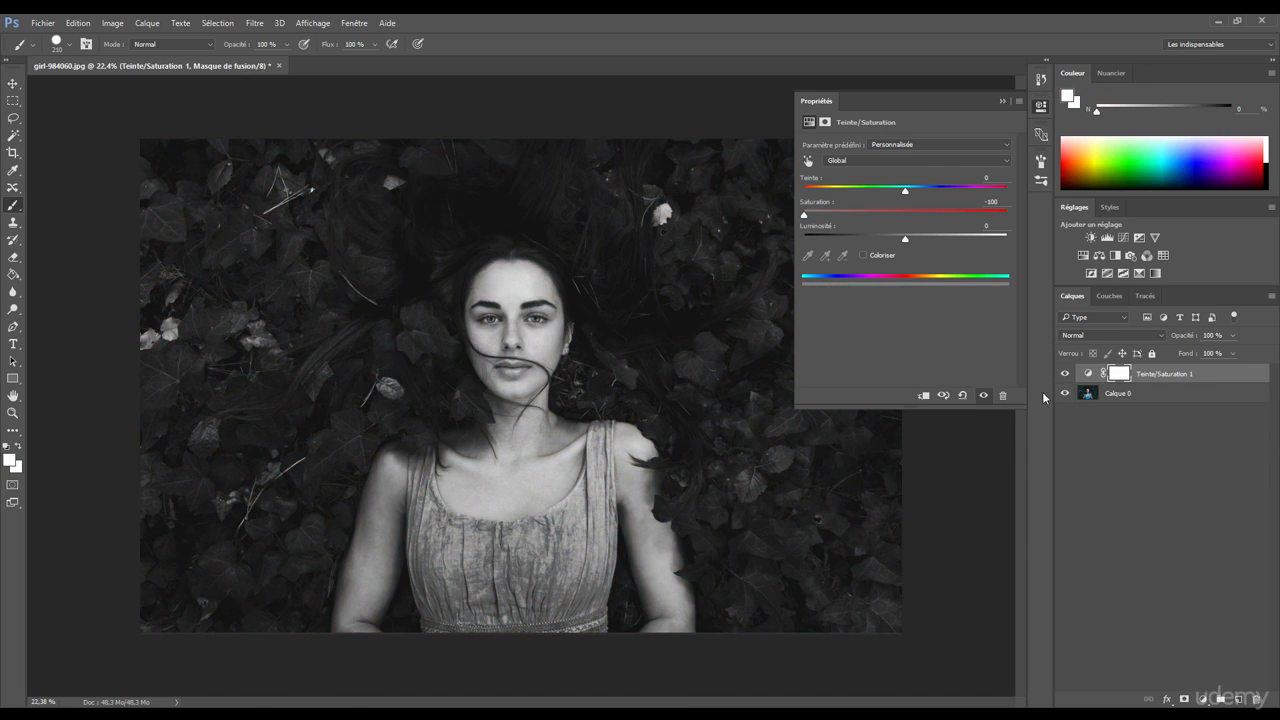
Add an empty layer above the Teinte/Saturation adjustment, check the image's colour mode, and paint a pink patch beside the woman's head
left_click(1175, 377)
key("ctrl+shift+alt+n")
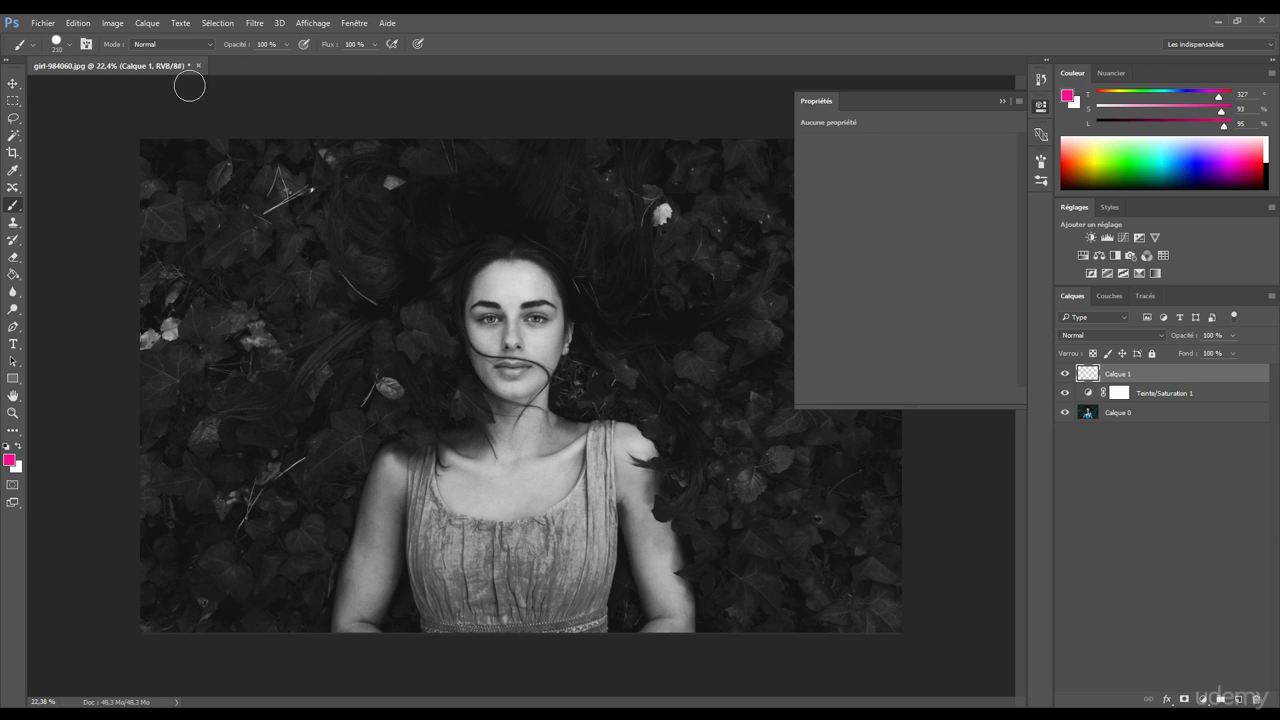
left_click(113, 23)
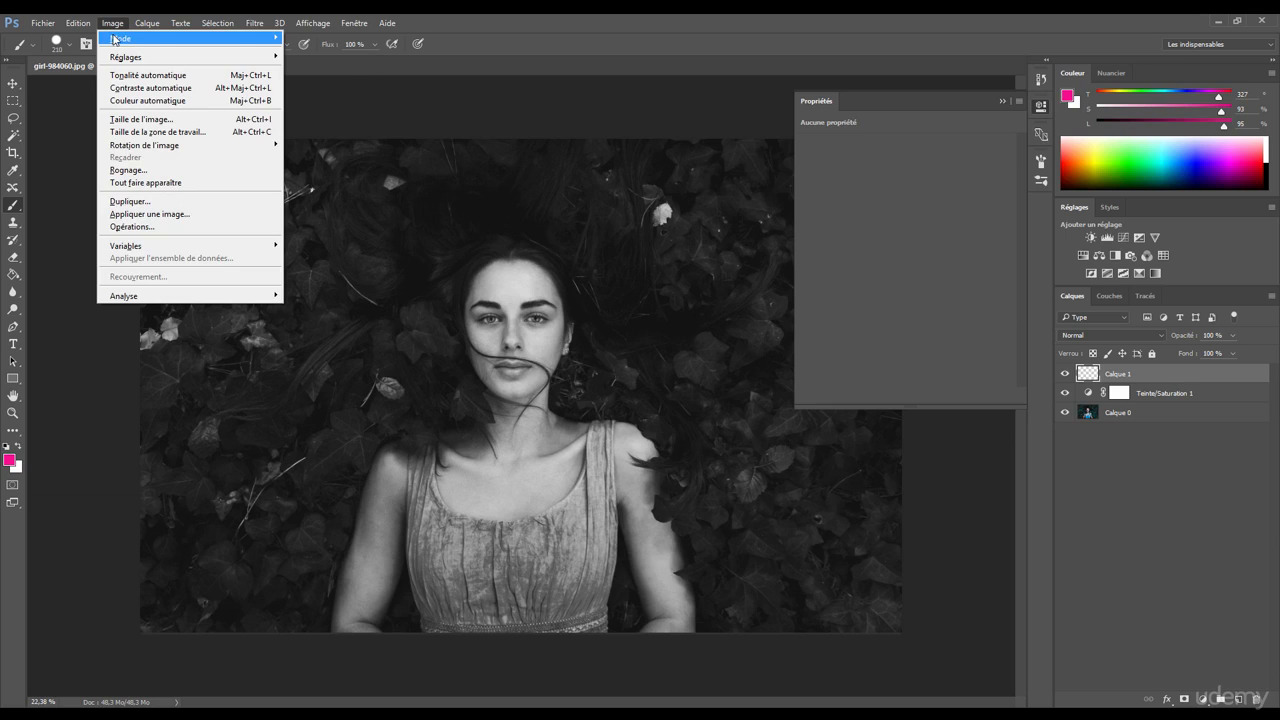
mouse_move(130, 40)
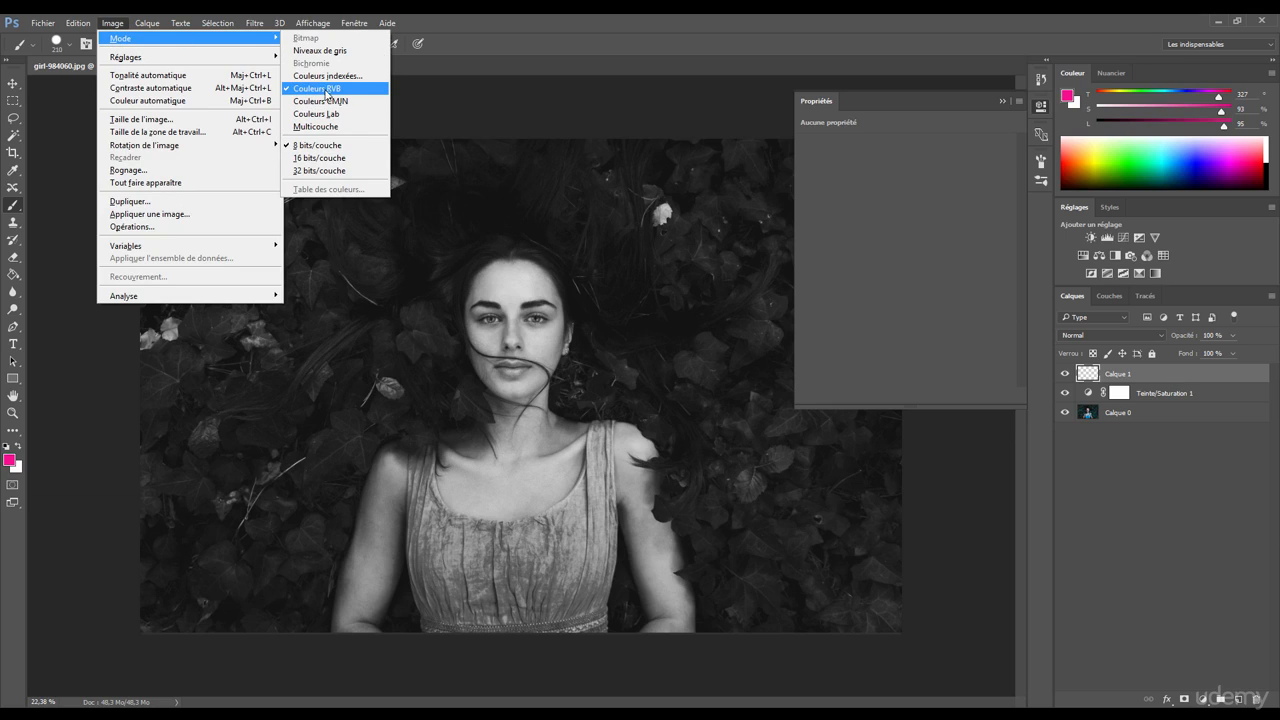
left_click(494, 47)
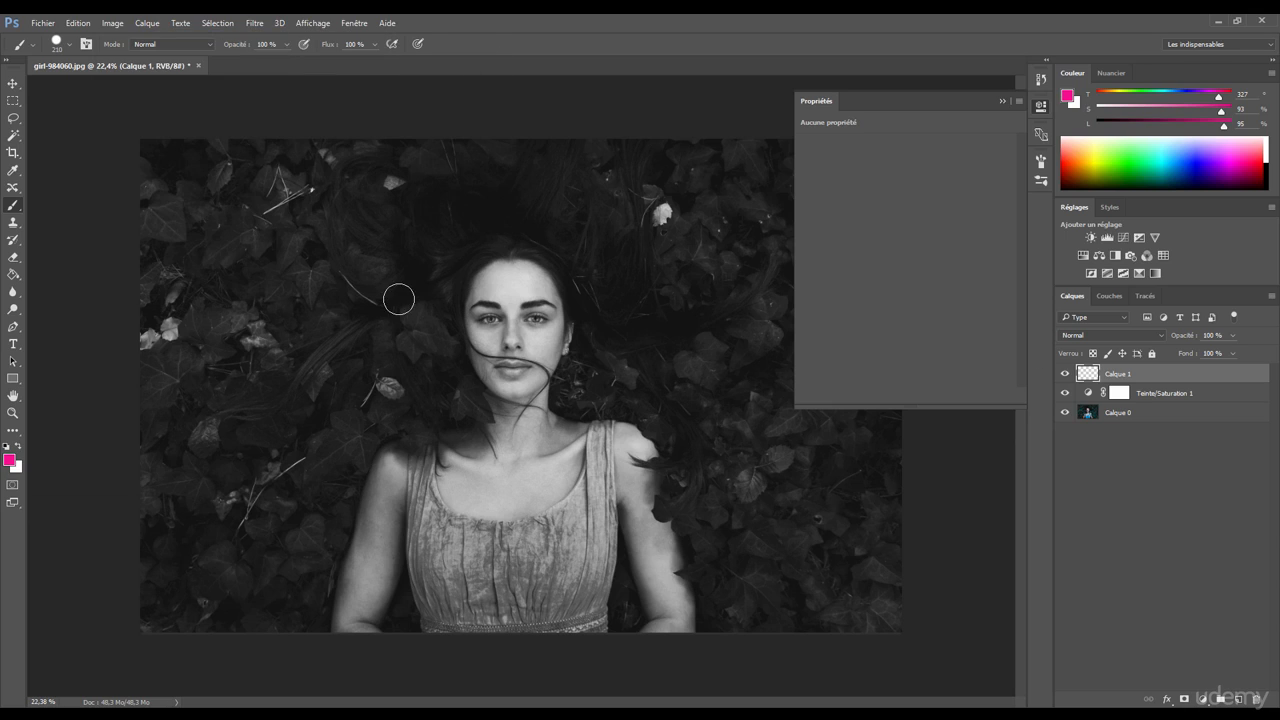
mouse_move(399, 297)
left_mouse_down()
mouse_move(405, 258)
mouse_move(367, 251)
left_mouse_up()
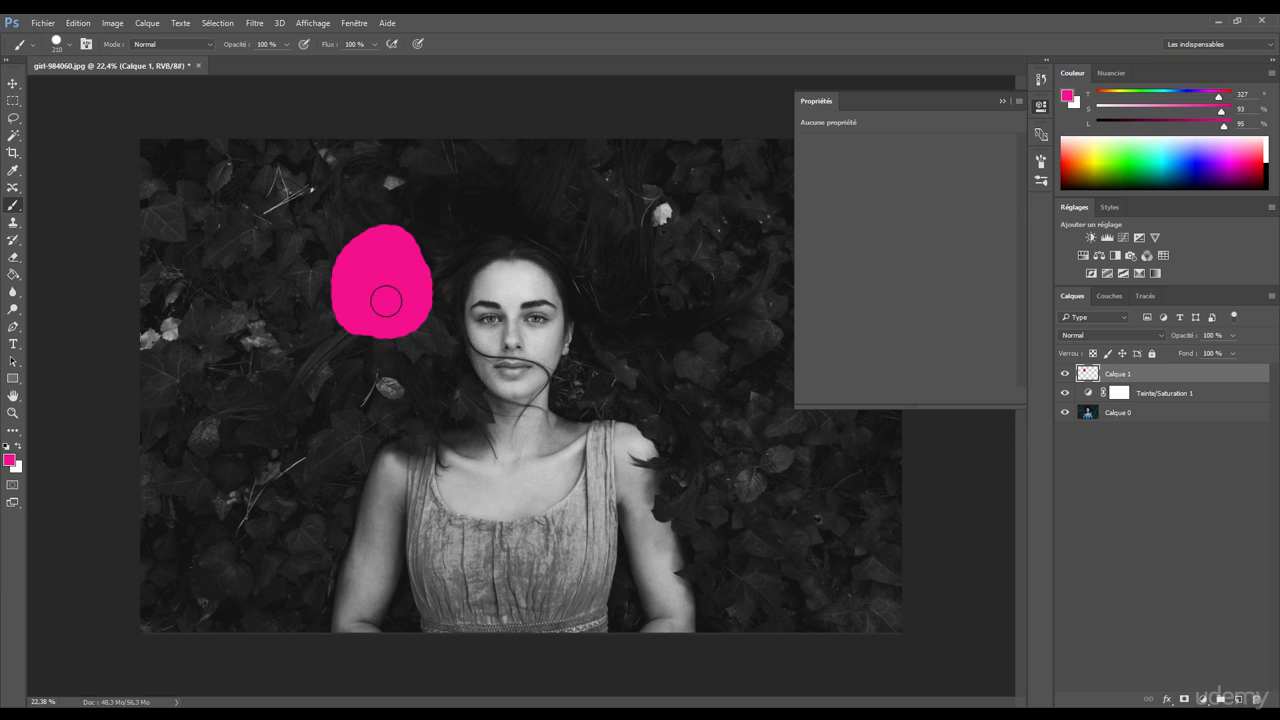
Delete the layer with the pink patch and the Teinte/Saturation adjustment layer
key("Delete")
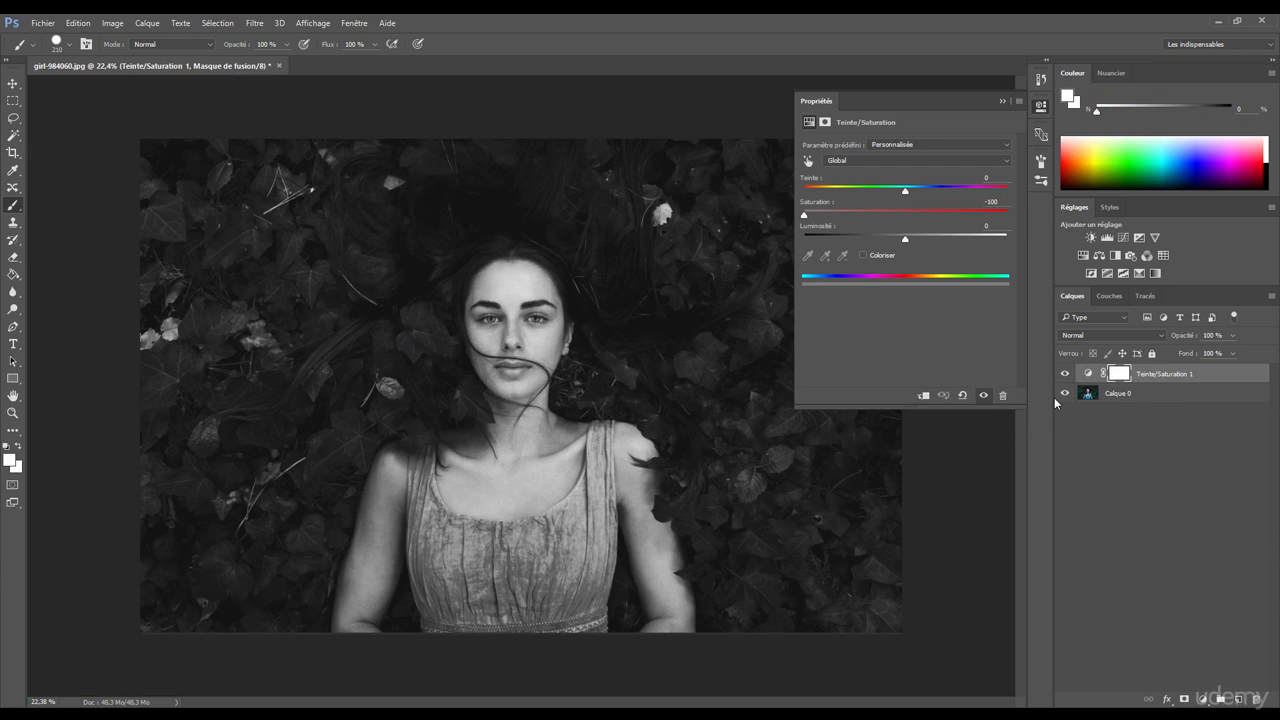
left_click(1088, 373)
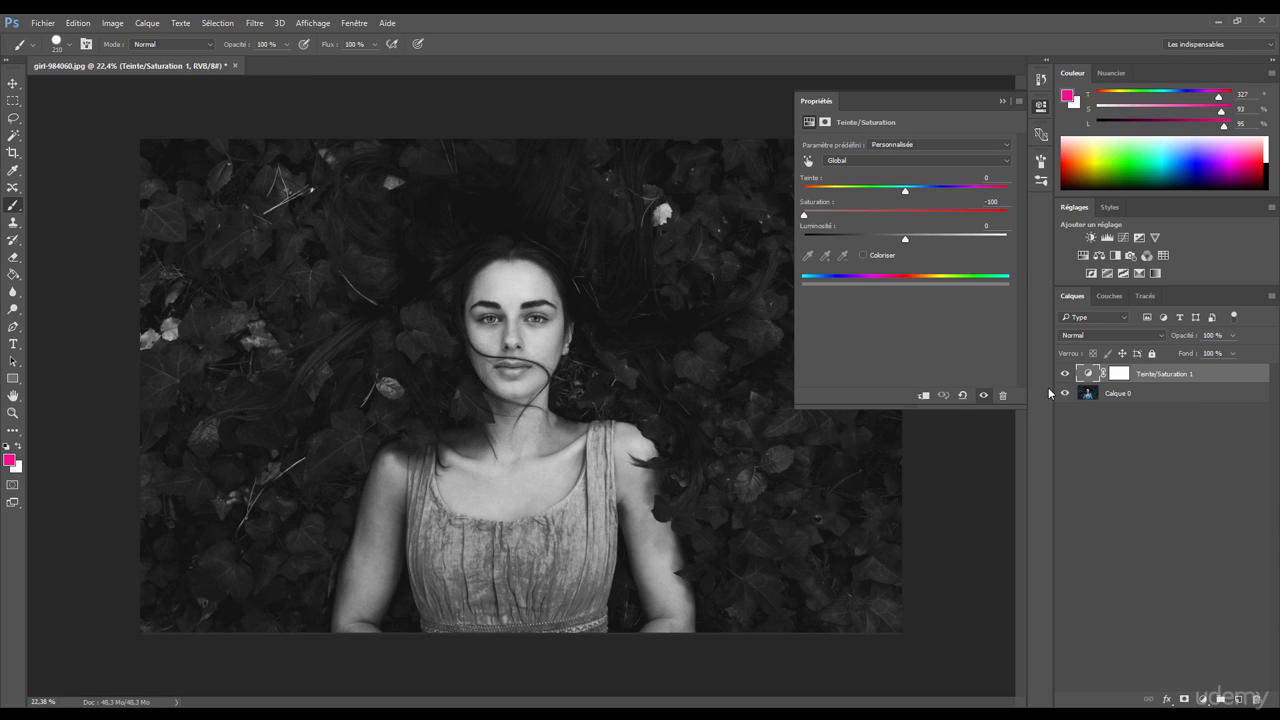
left_click_drag(1170, 380, 1260, 699)
Add a Noir et blanc adjustment layer above the photo
left_click(1204, 699)
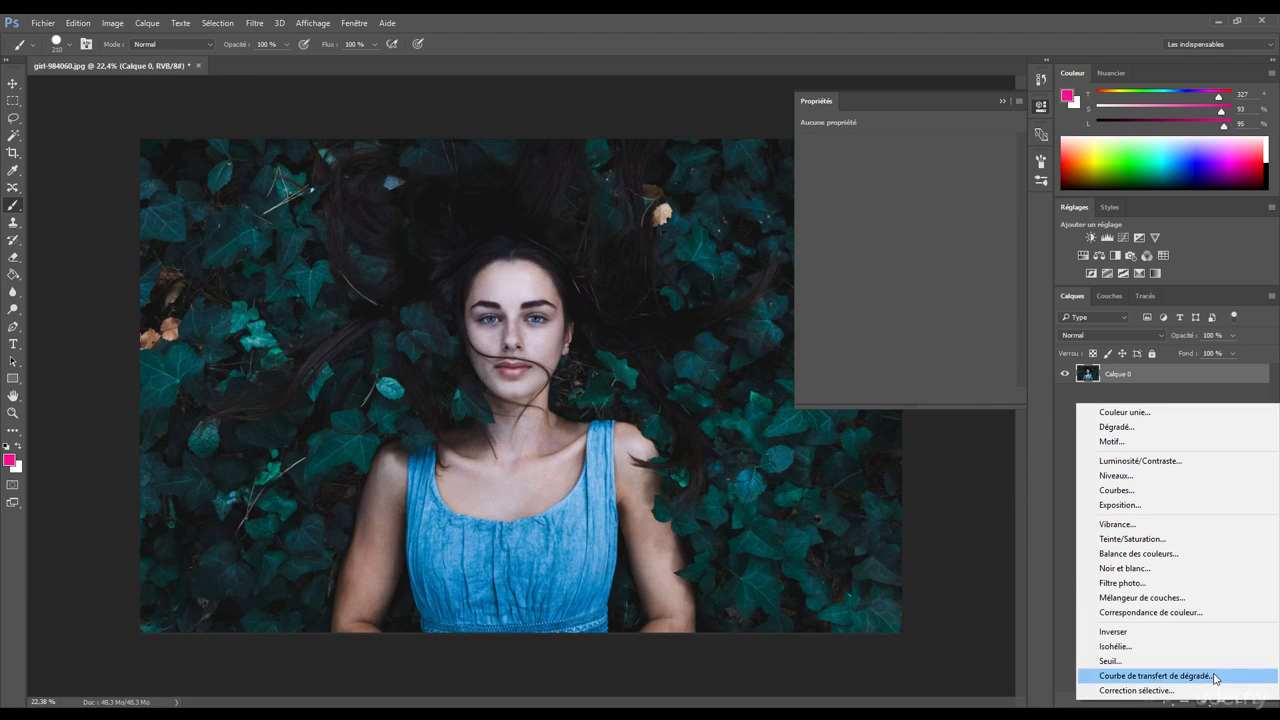
left_click(1120, 569)
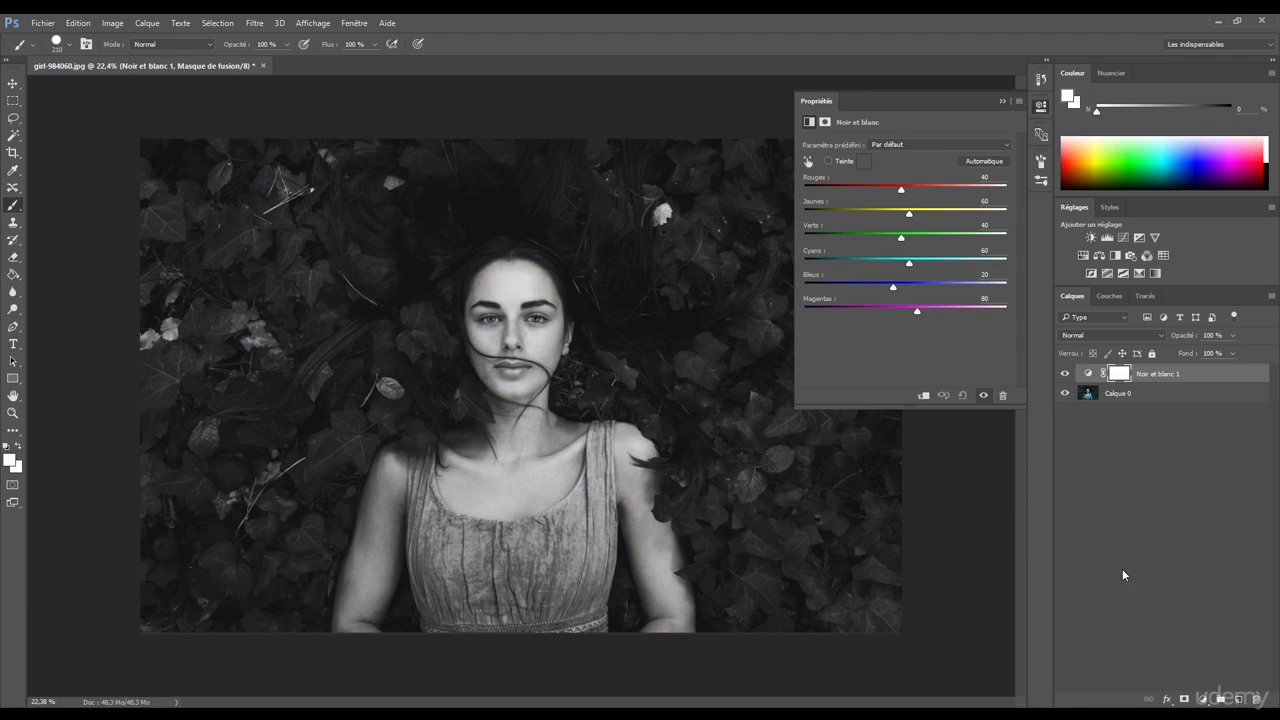
Try several Noir et blanc presets, including Infrarouge, Filtre bleu contraste élevé and Filtre vert, and return to Par défaut
left_click(908, 144)
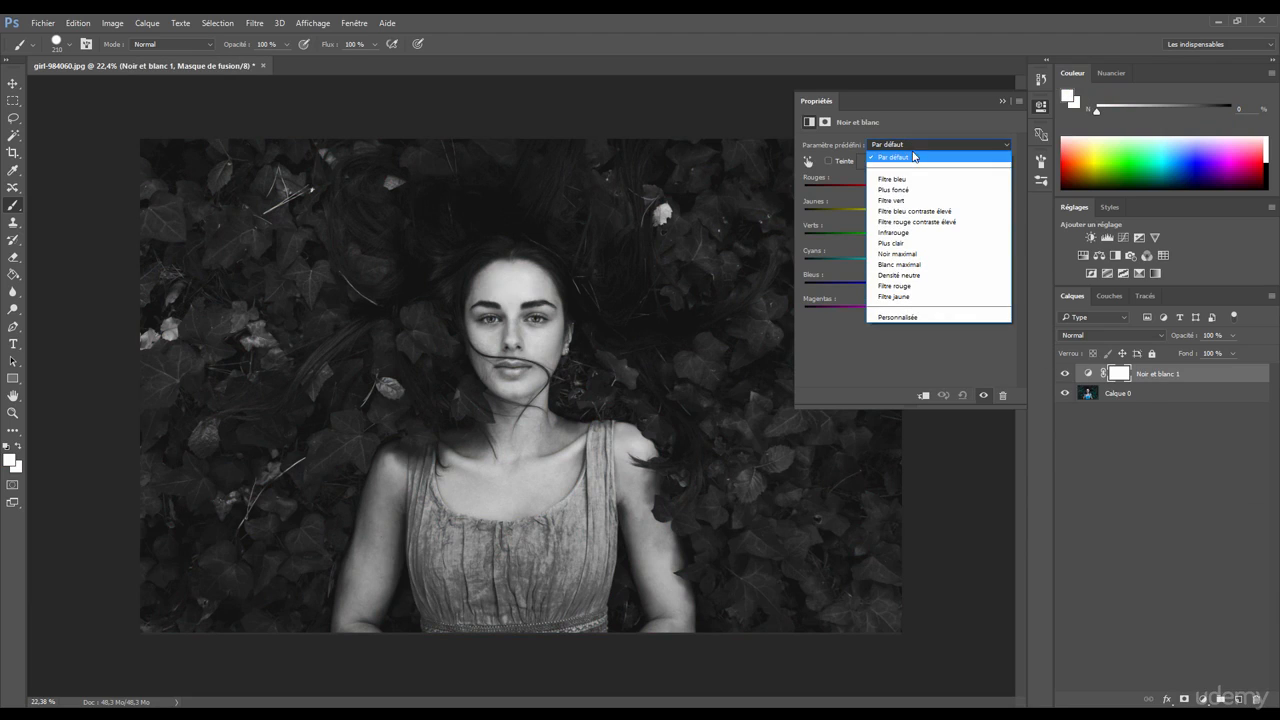
left_click(893, 243)
key("Up")
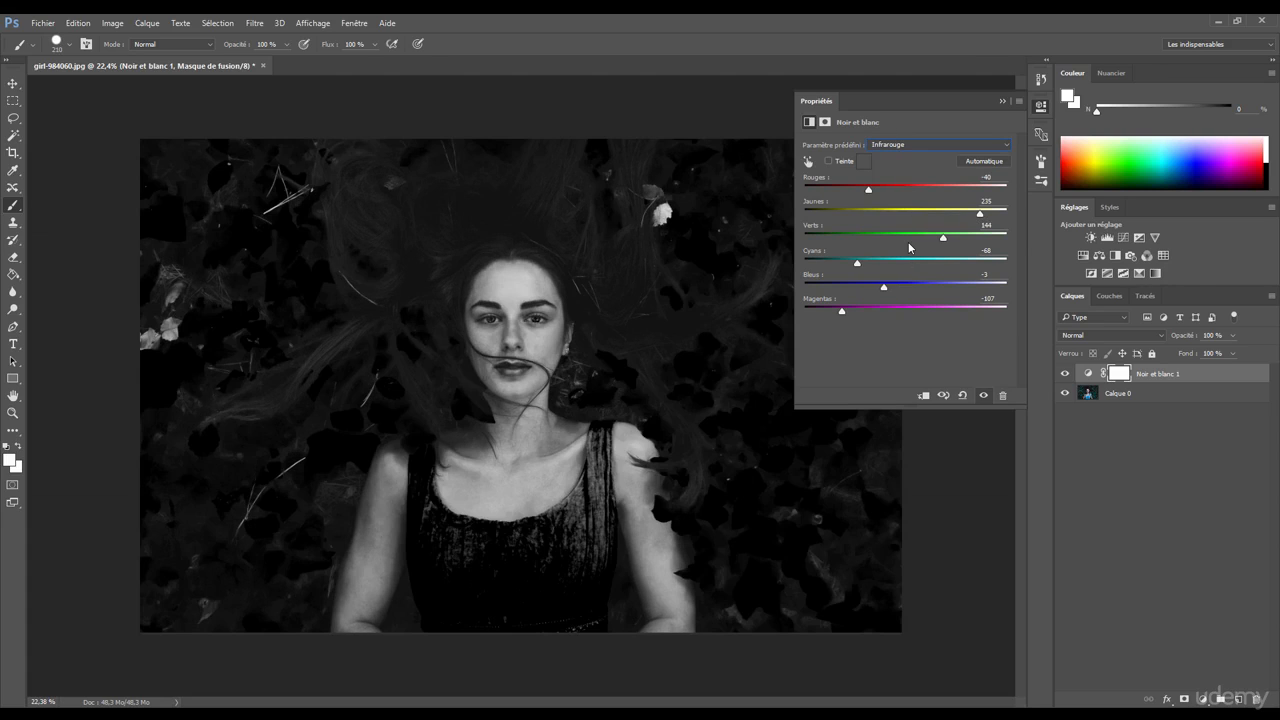
key("Up")
key("Up")
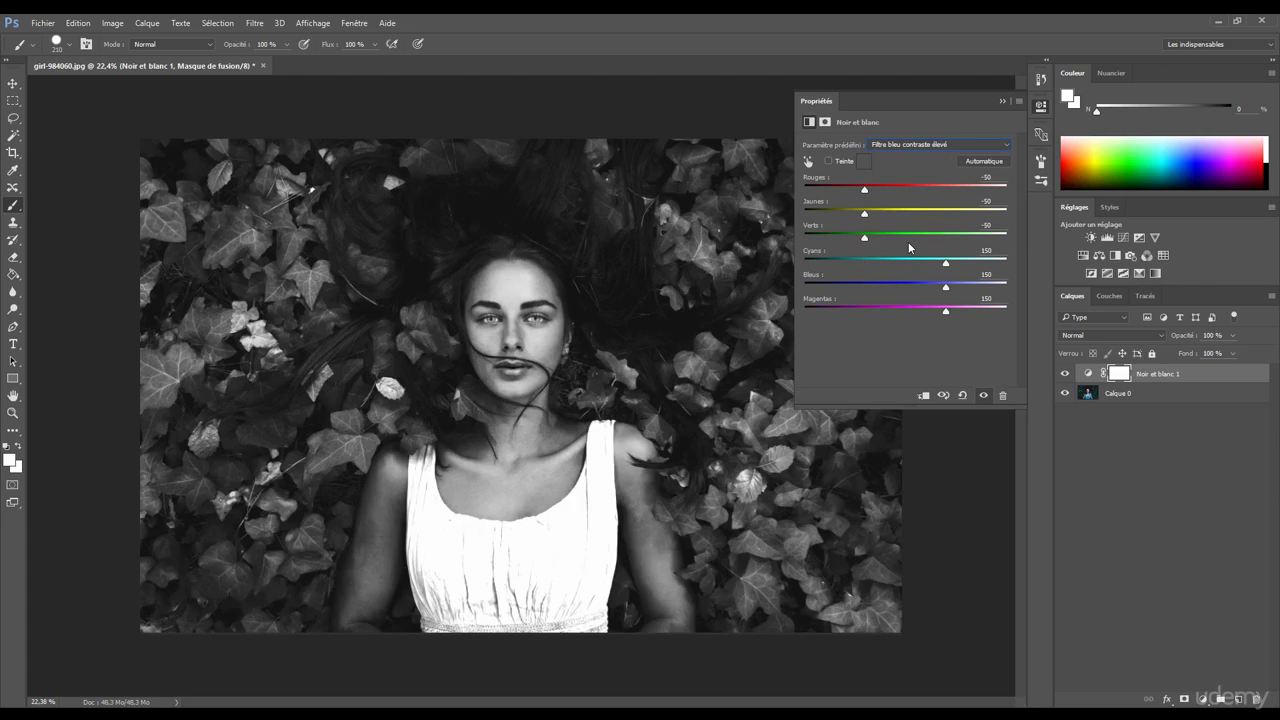
key("Up")
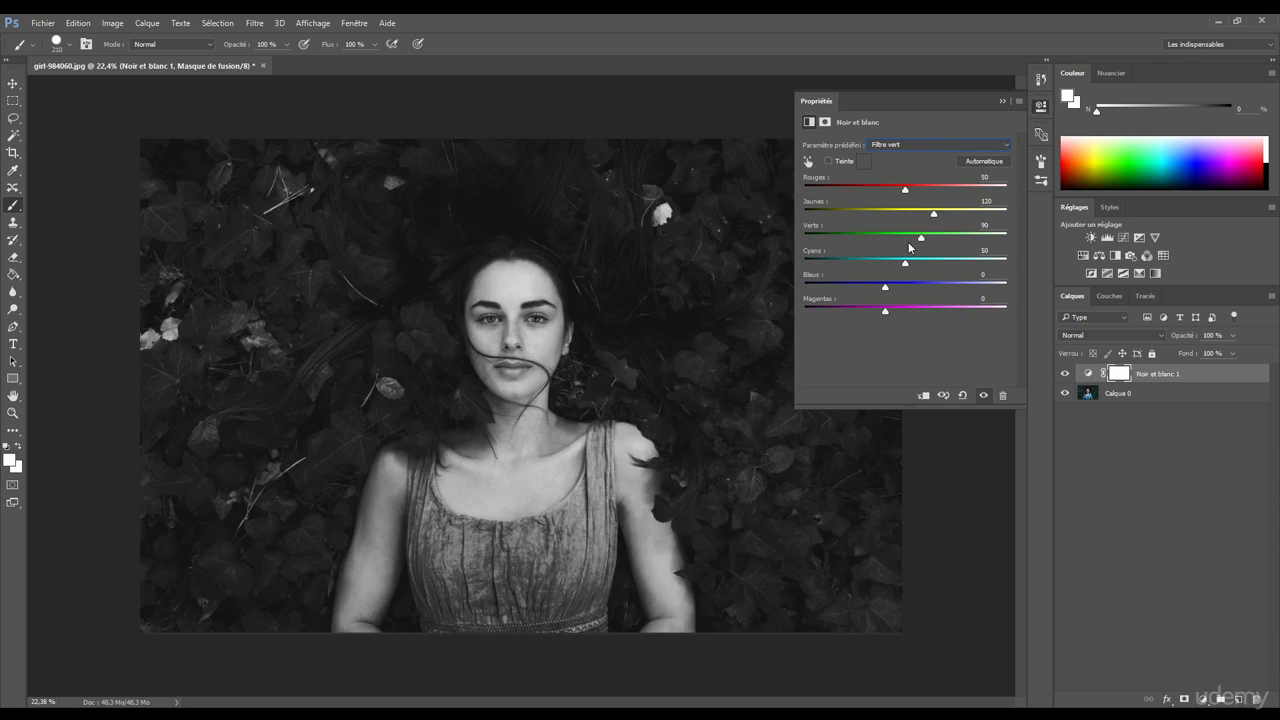
key("Down")
key("Down")
key("Down")
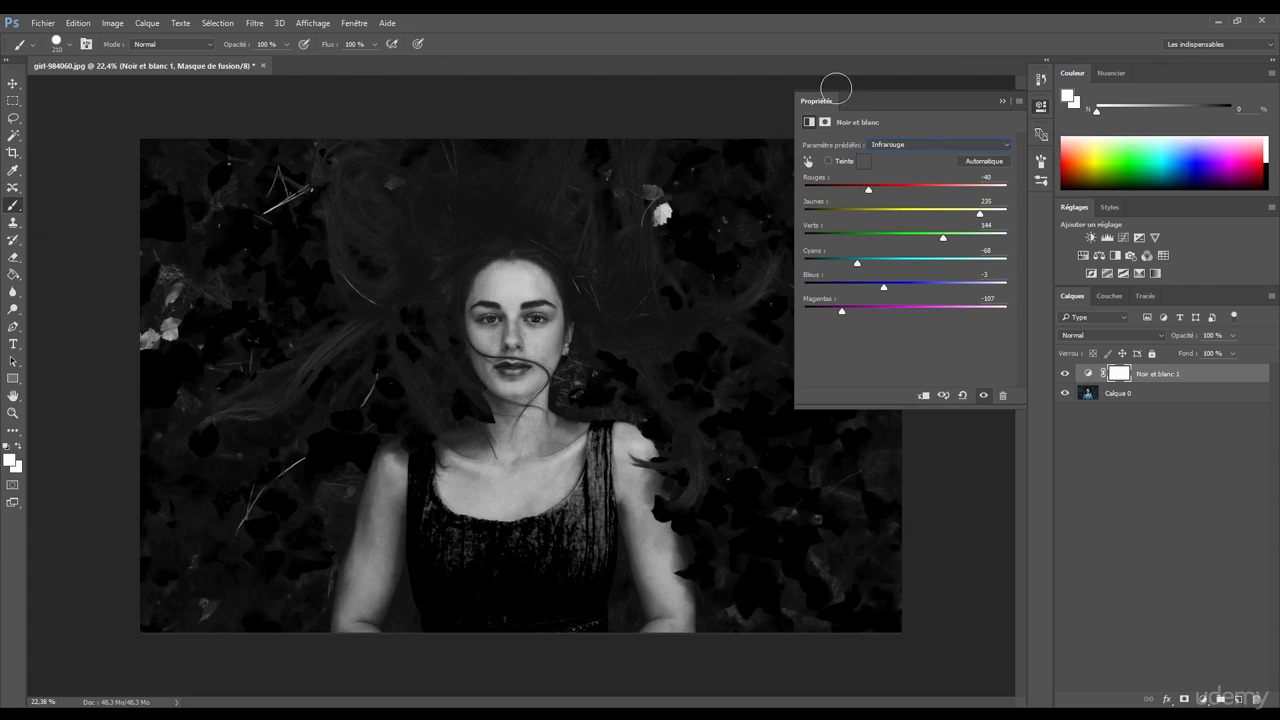
left_click(885, 145)
left_click(895, 152)
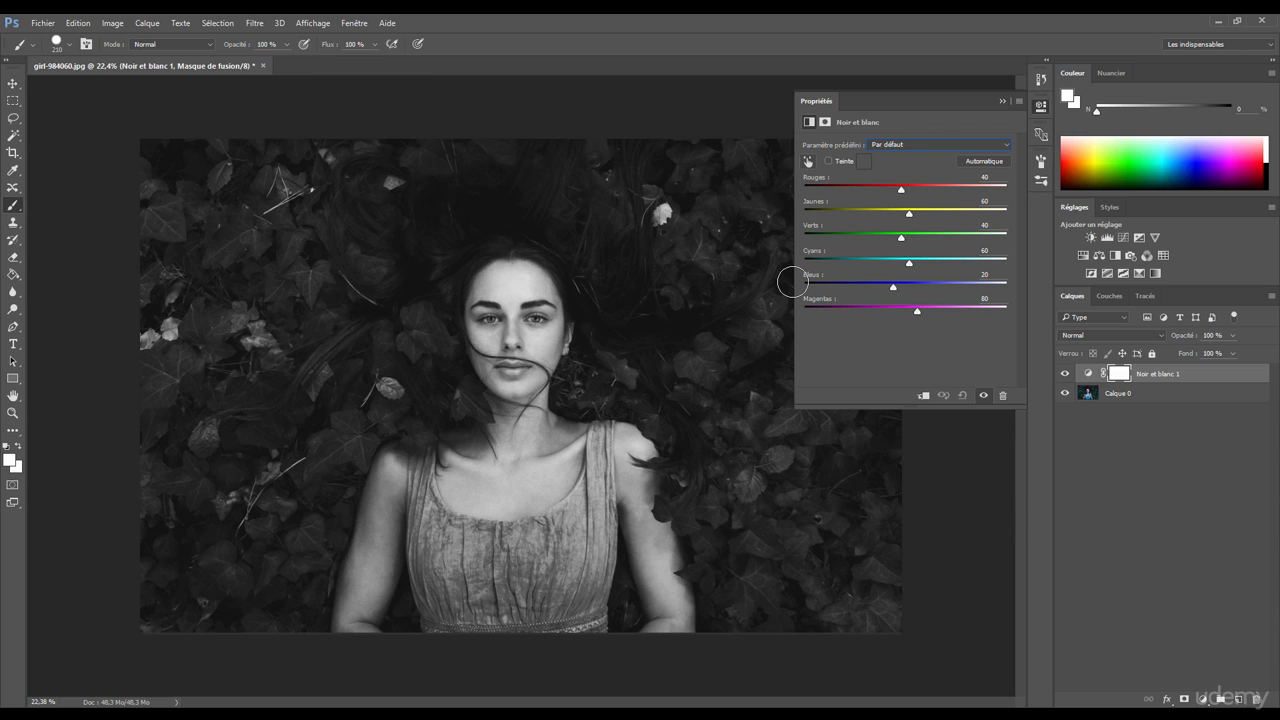
Raise Cyans to 156 with the on-image adjustment on the dress and leaves, comparing with the original colours along the way
left_click(808, 161)
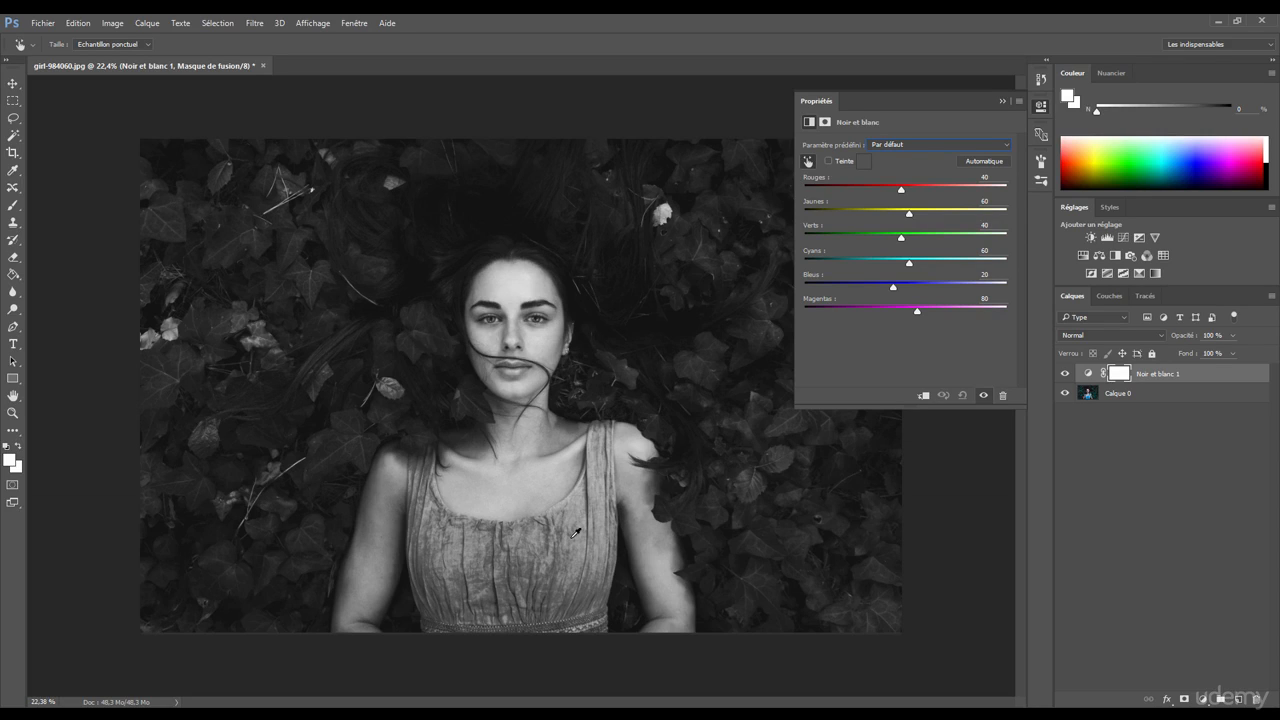
left_click_drag(576, 531, 602, 545)
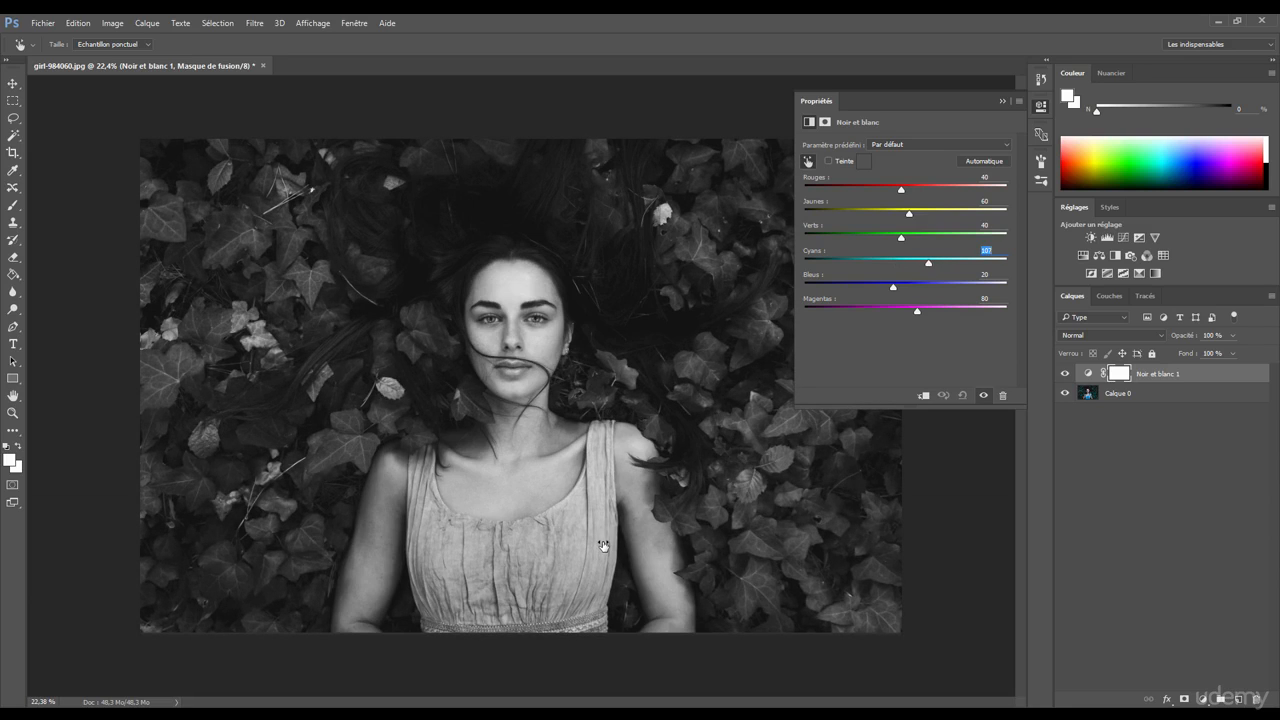
left_click(1065, 374)
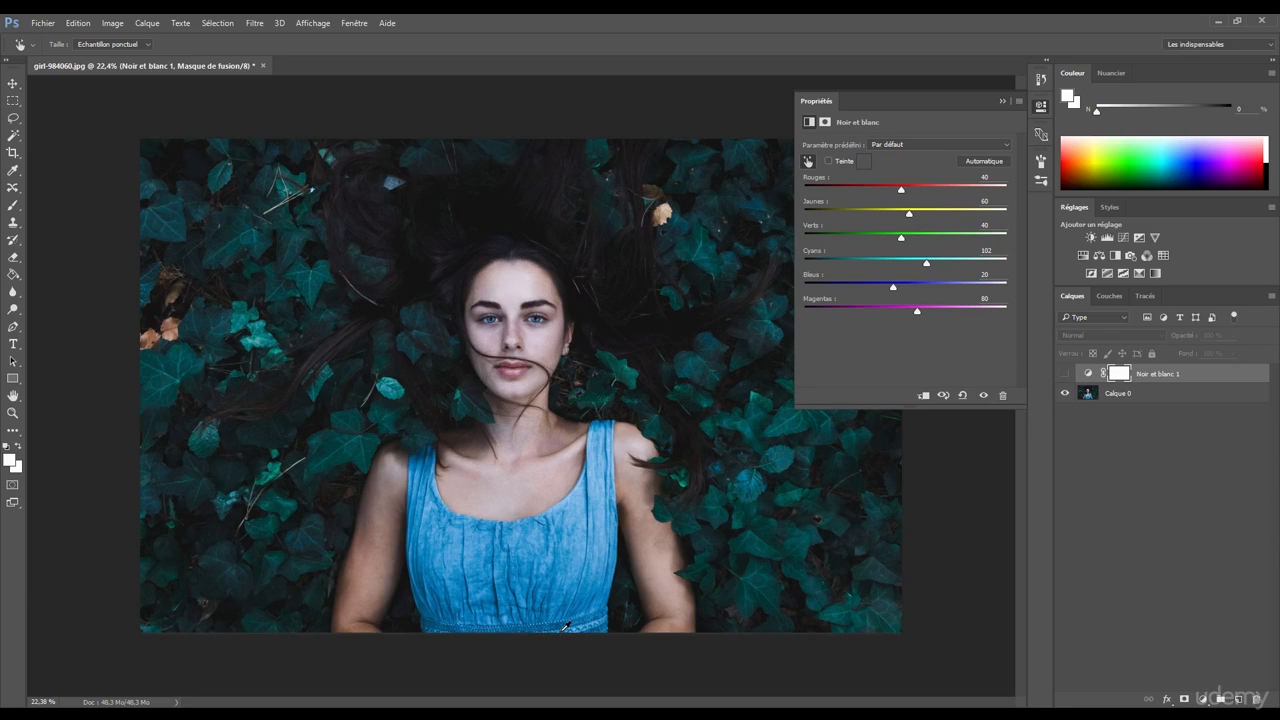
left_click(1065, 374)
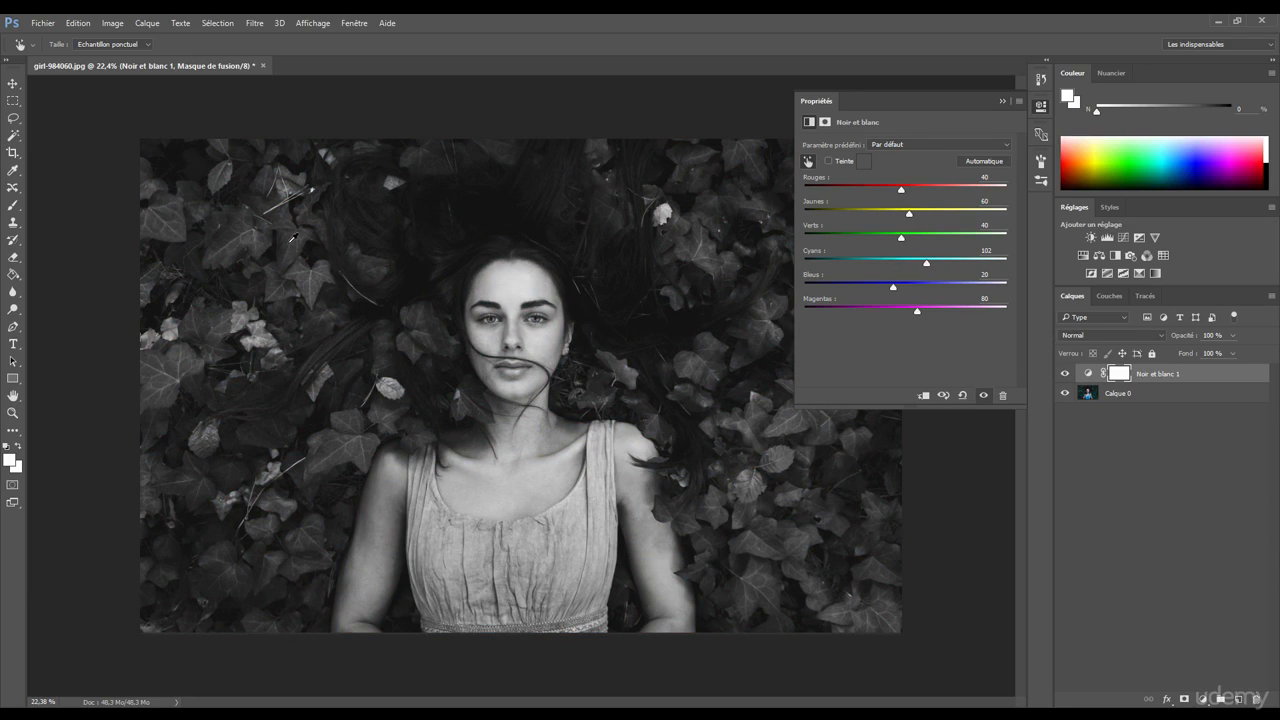
left_click_drag(295, 243, 503, 246)
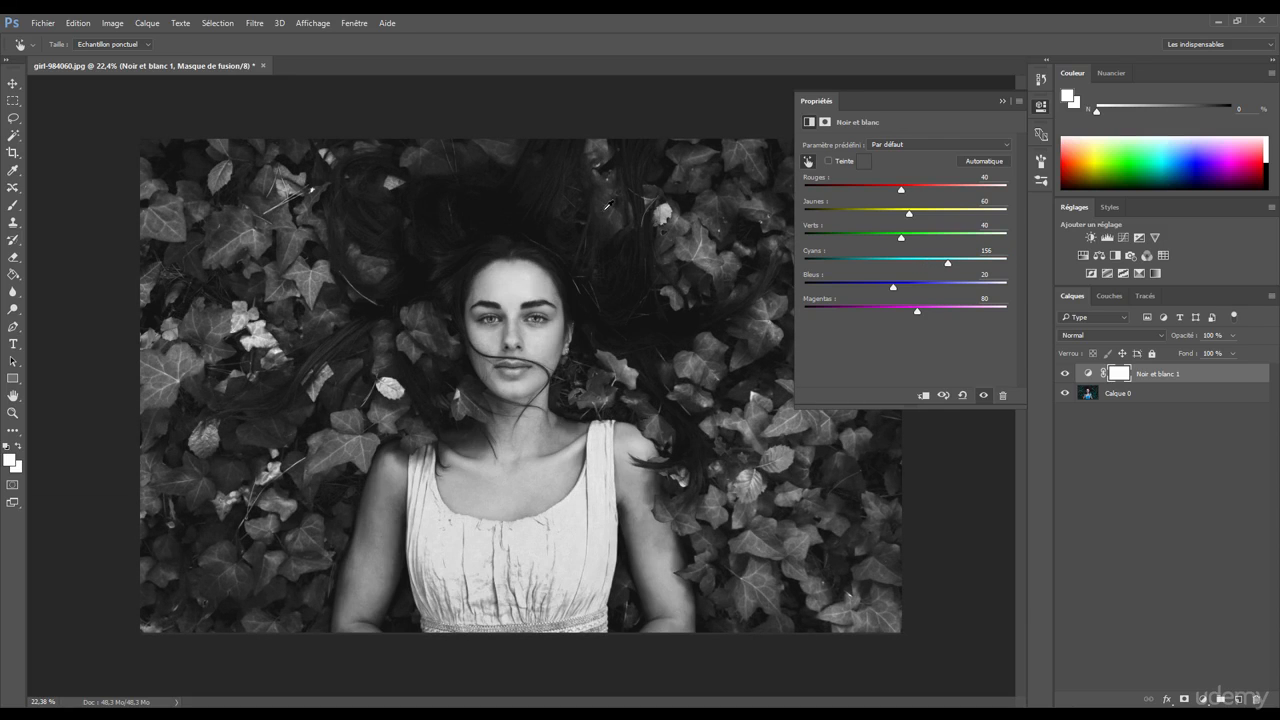
Adjust the tones directly on the dark background and face of the photo, bringing Cyans to 175 and Bleus to 10
left_click_drag(607, 205, 662, 316)
left_click_drag(605, 267, 483, 314)
key("ctrl+minus")
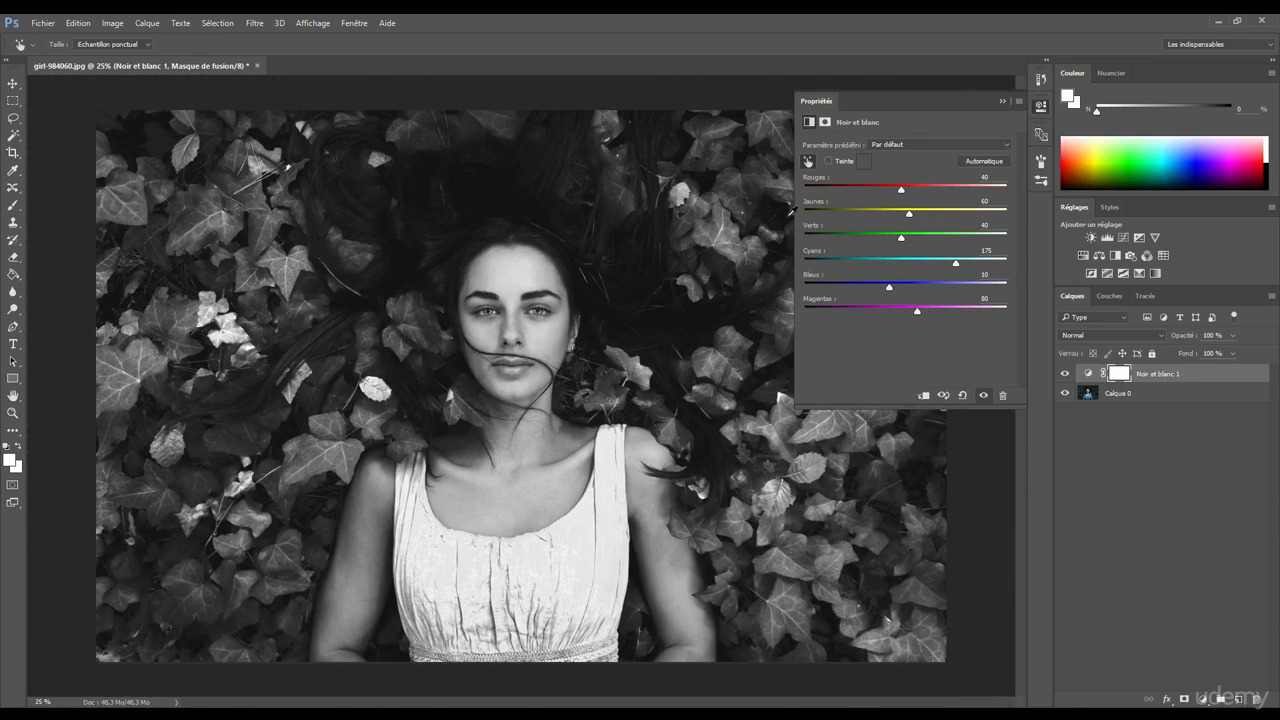
Set Cyans to 47 and raise Bleus to 292, checking the effect on the eyes up close
left_click_drag(955, 262, 965, 287)
scroll(546, 310, "up", 6)
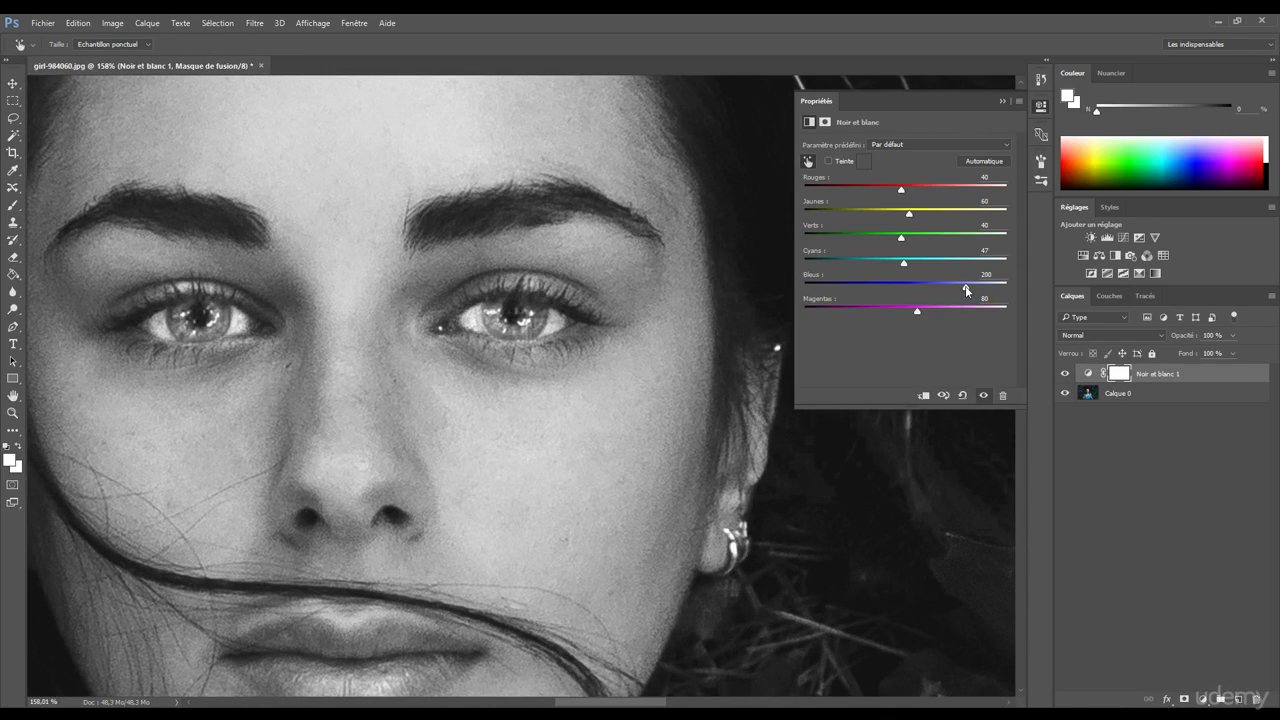
left_click_drag(966, 289, 1000, 290)
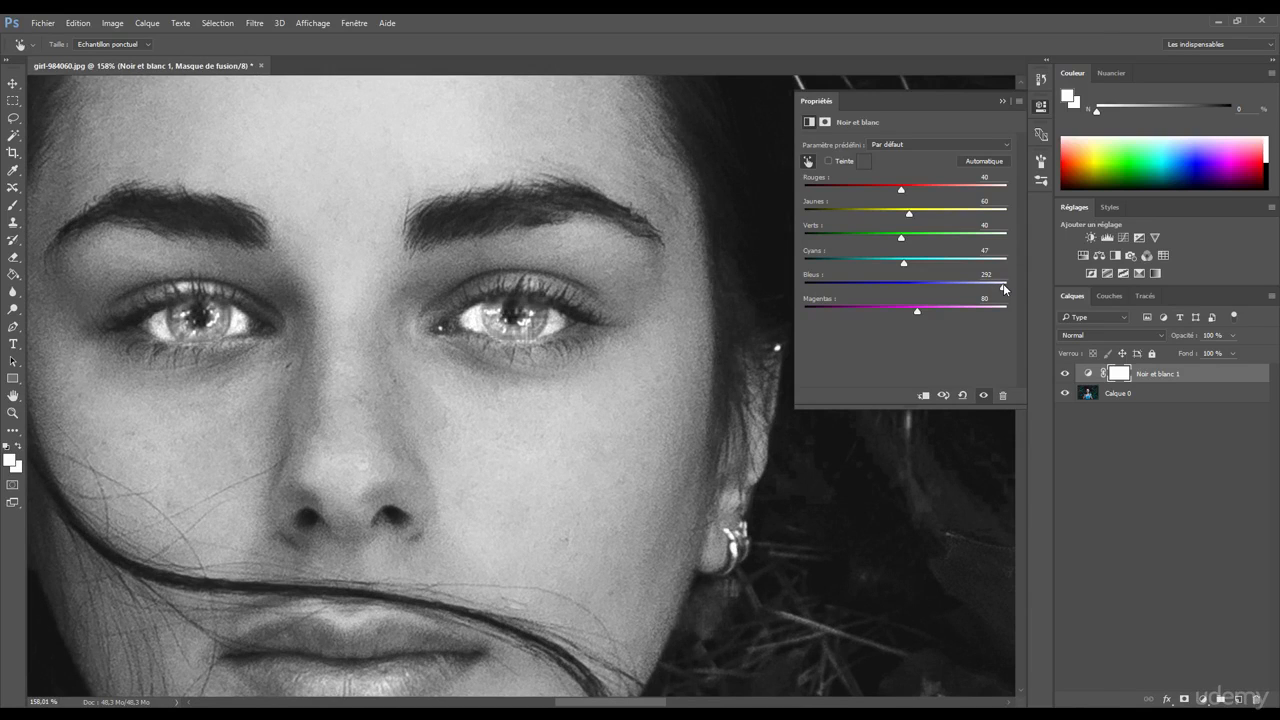
scroll(551, 370, "down", 6)
Stop the on-image adjustment and apply the automatic black-and-white mix, fine-tuned to Rouges 55 and Magentas 58
key("b")
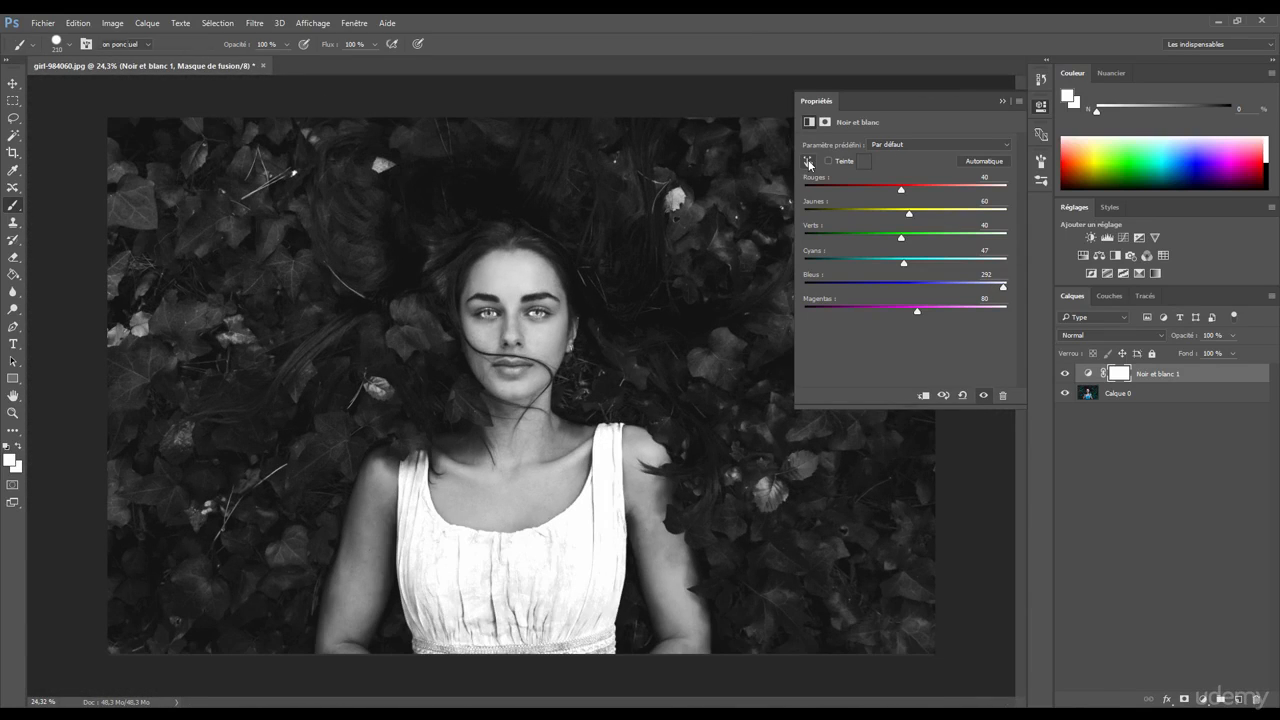
left_click(980, 162)
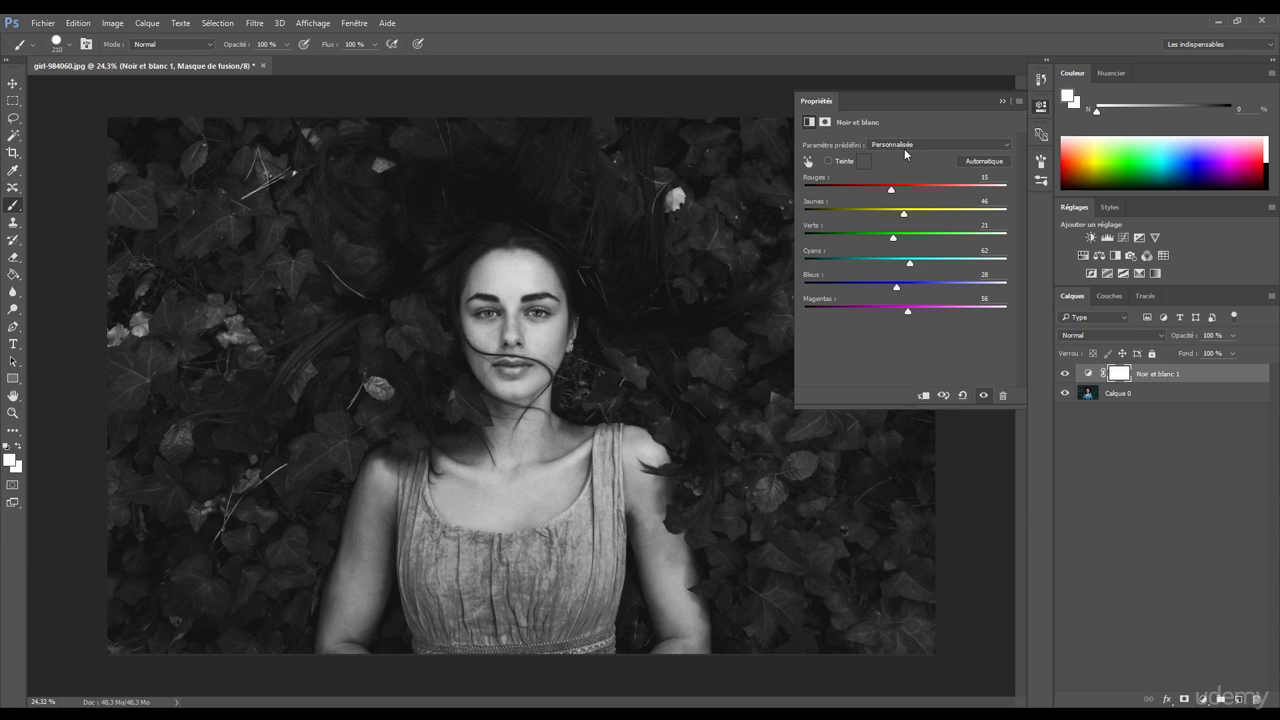
left_click_drag(891, 189, 938, 196)
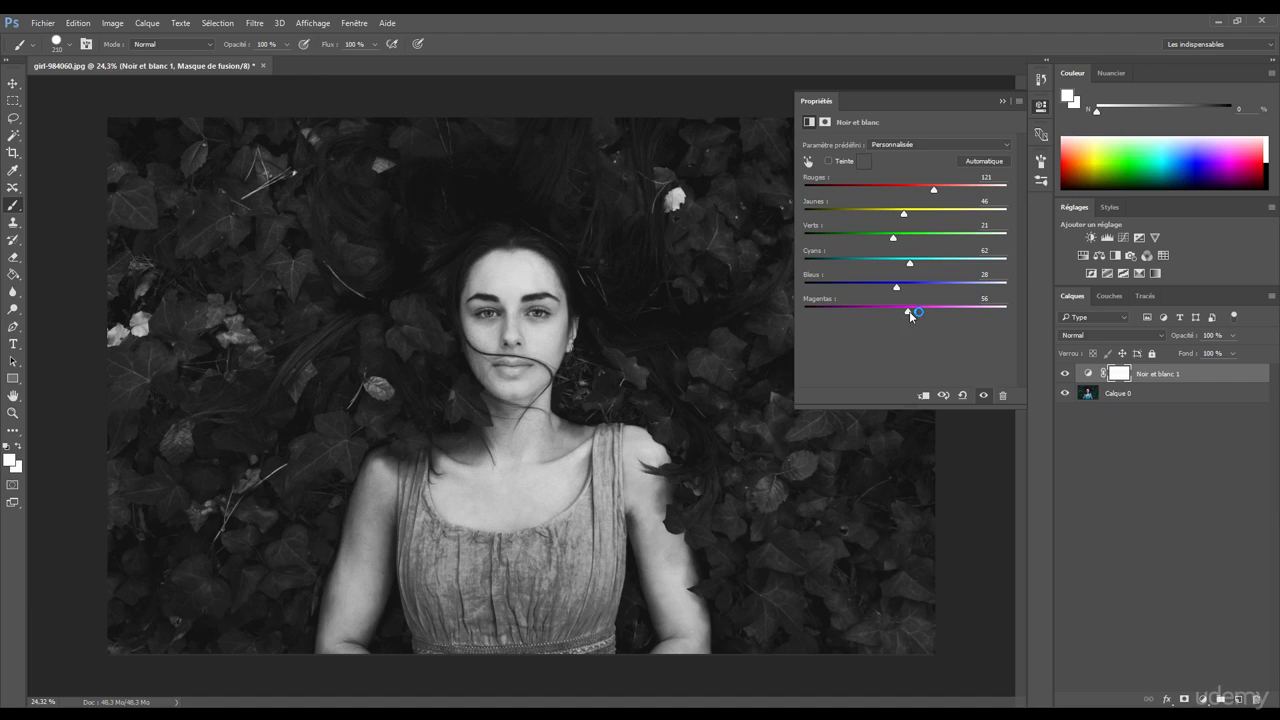
left_click_drag(913, 317, 1001, 311)
left_click_drag(934, 189, 907, 192)
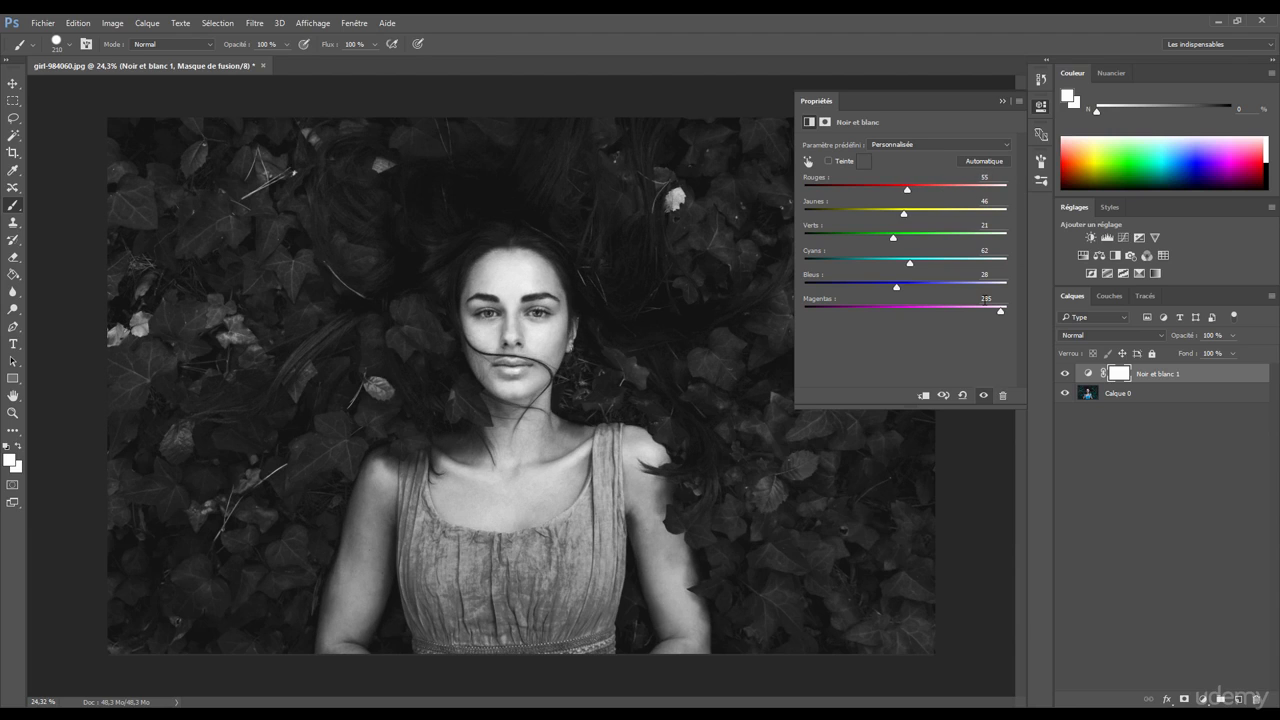
left_click_drag(1000, 311, 910, 312)
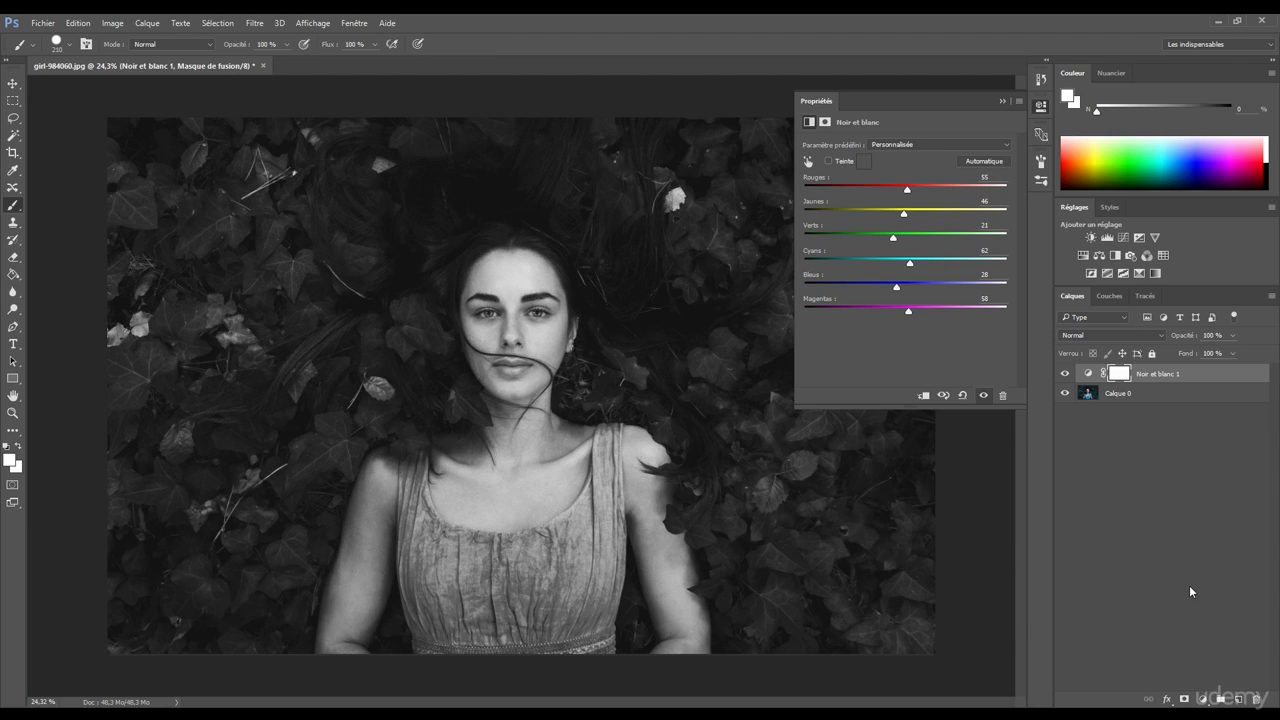